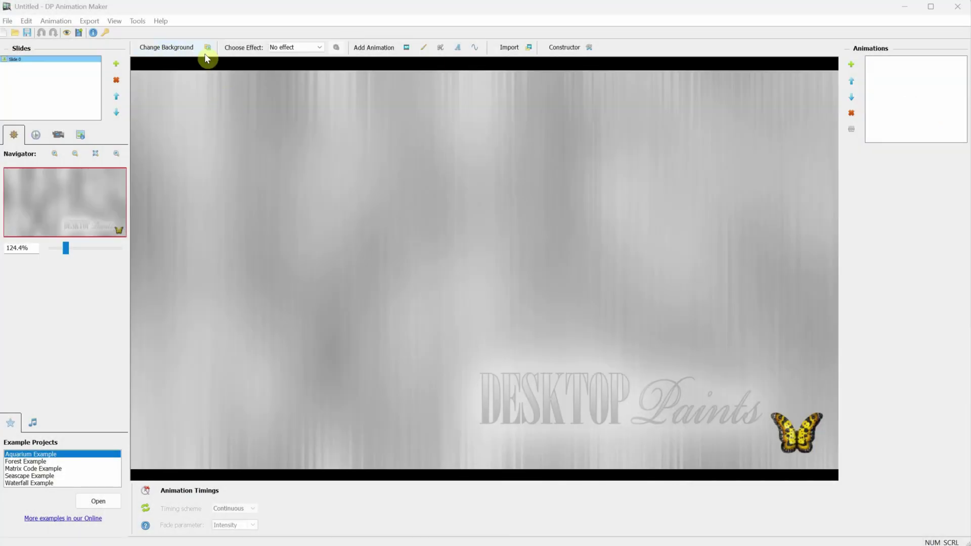
# Step: Use SpaceBackground.jpg from the Resources folder as the slide's galaxy background
pyautogui.click(191, 47)
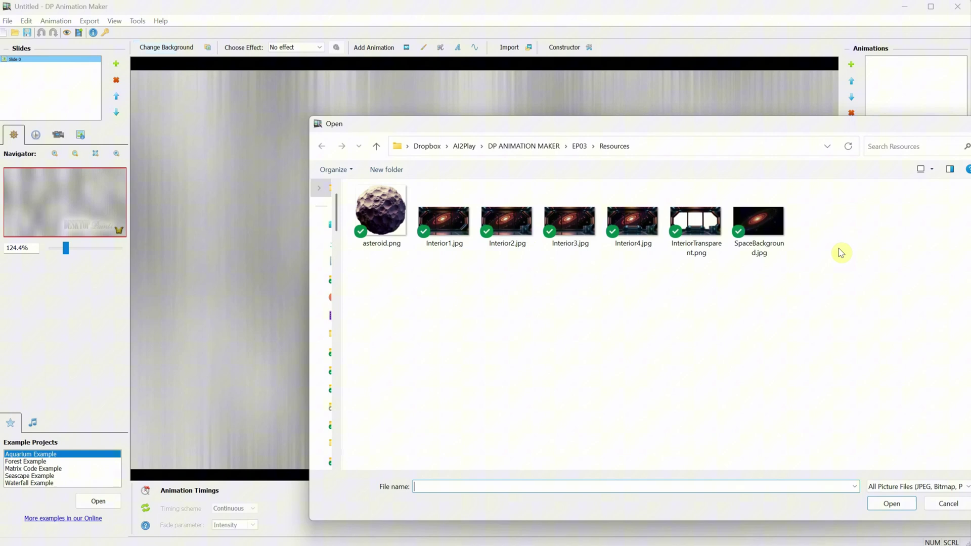
pyautogui.doubleClick(759, 222)
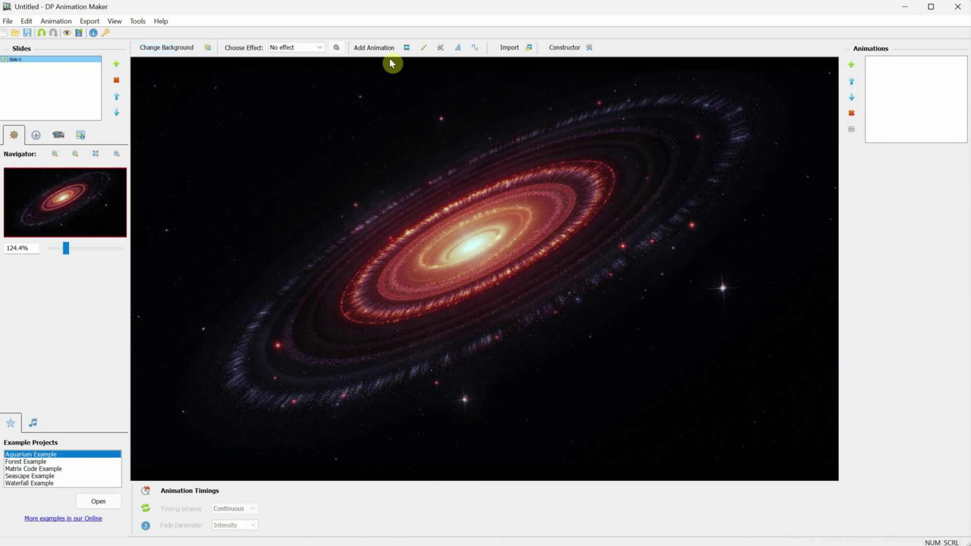
# Step: Apply the Warping Brushes > Flow brush (Circular) animation to the galaxy slide
pyautogui.click(420, 49)
pyautogui.click(70, 208)
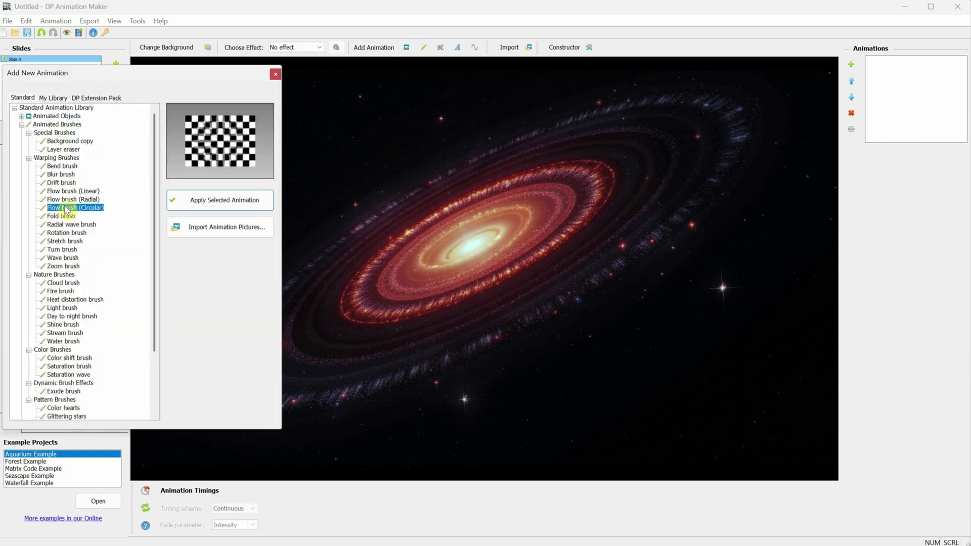
pyautogui.click(218, 205)
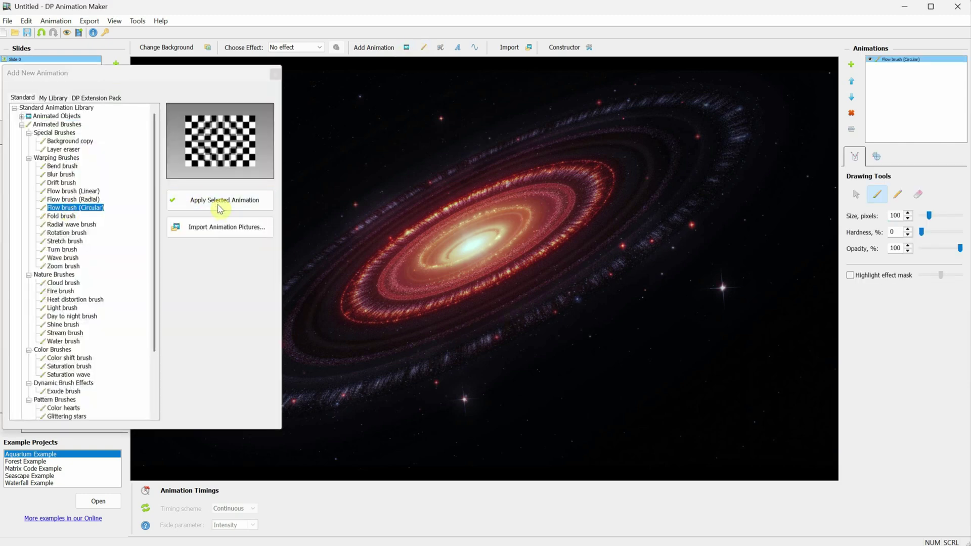
pyautogui.click(274, 76)
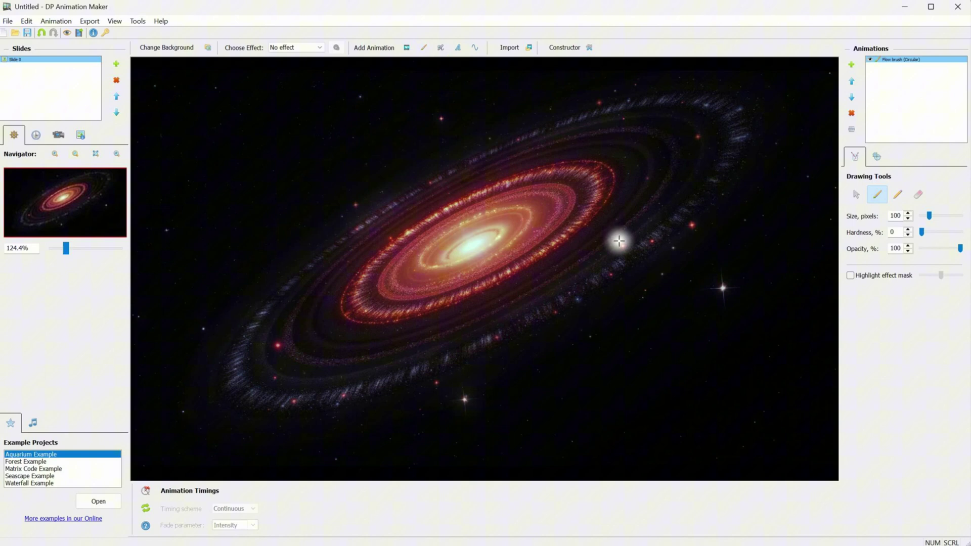
# Step: Centre the flow on the galaxy core and reshape its ellipse to axis ratio 3548, angle 242
pyautogui.click(877, 159)
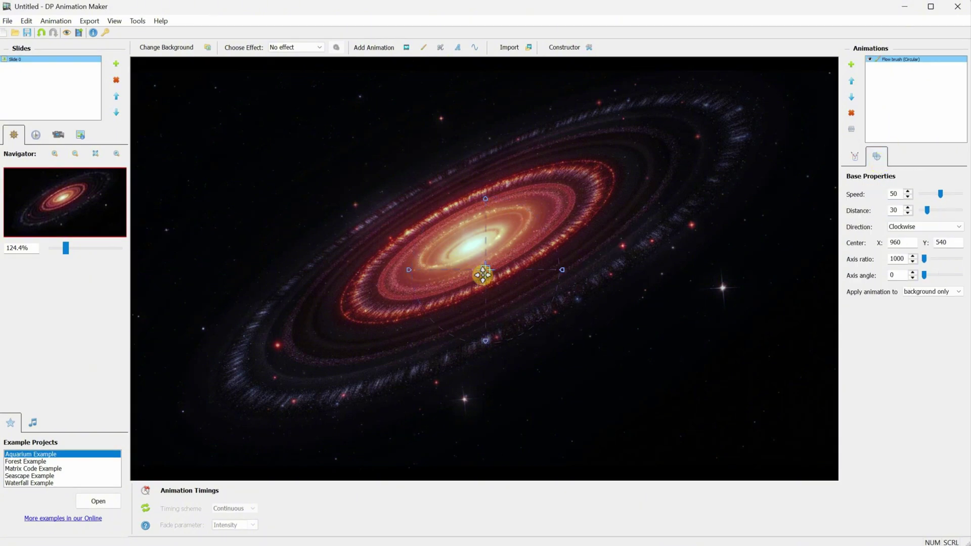
pyautogui.moveTo(484, 270); pyautogui.dragTo(462, 238)
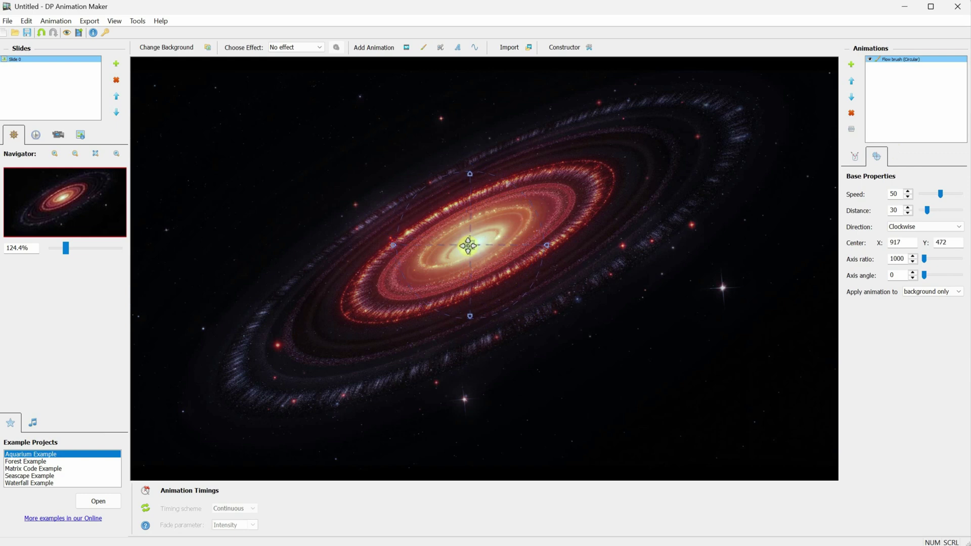
pyautogui.moveTo(472, 175); pyautogui.dragTo(439, 195)
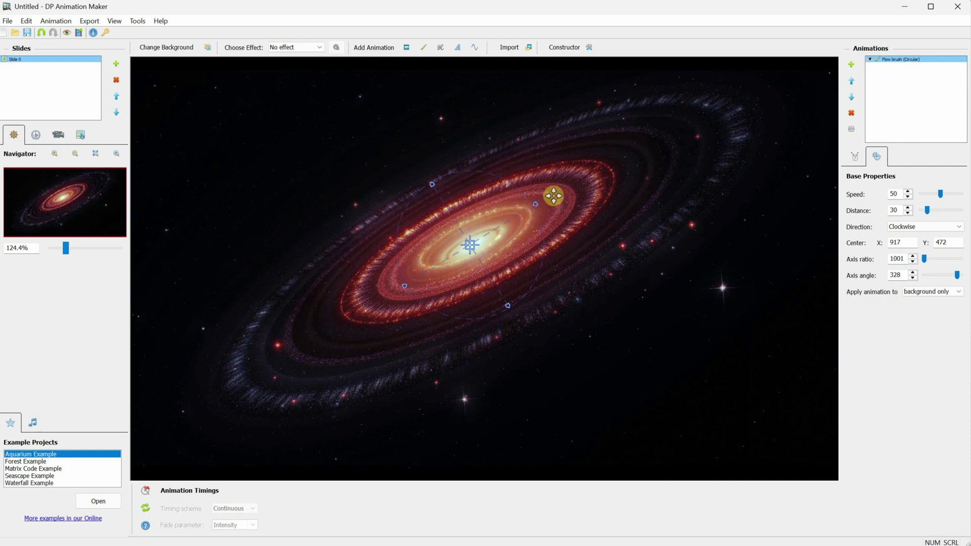
pyautogui.moveTo(537, 205); pyautogui.dragTo(504, 232)
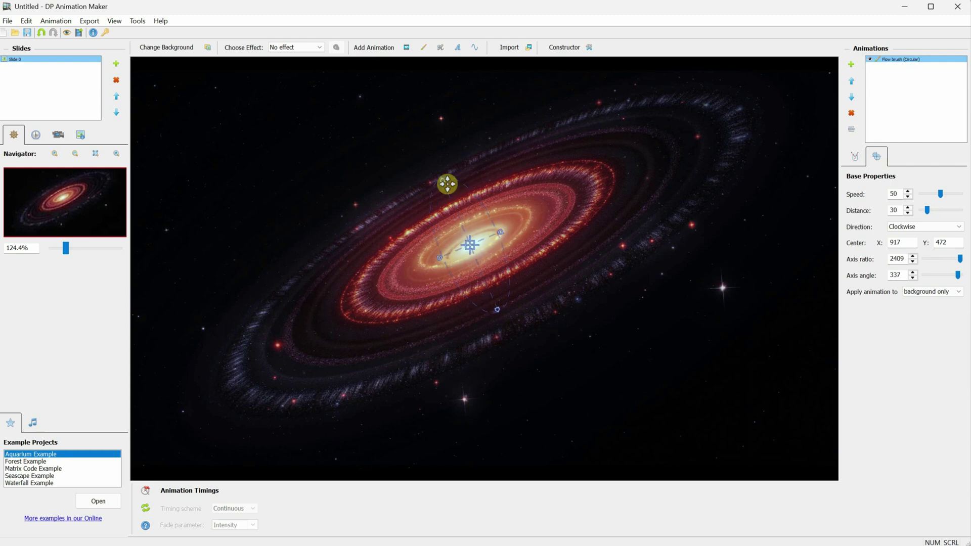
pyautogui.moveTo(447, 184); pyautogui.dragTo(355, 305)
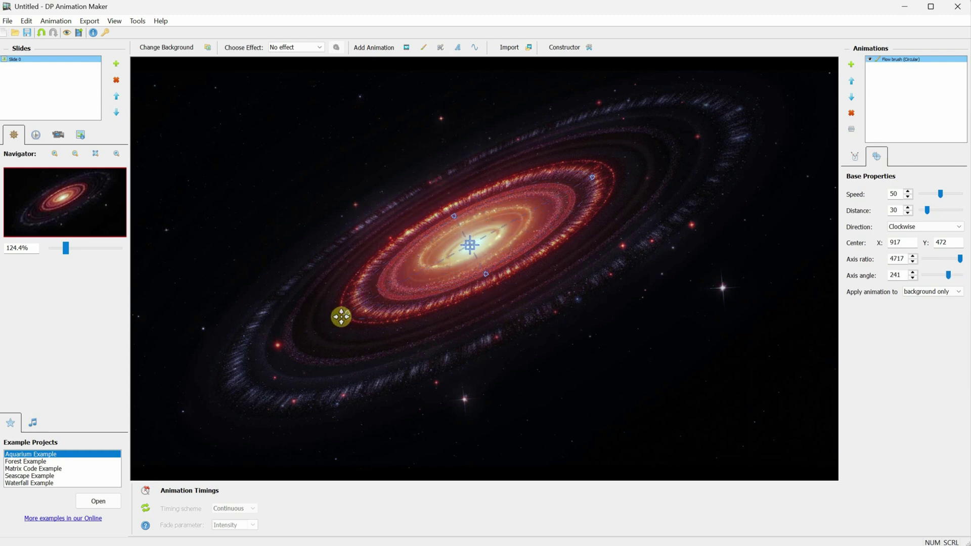
pyautogui.moveTo(596, 181); pyautogui.dragTo(611, 169)
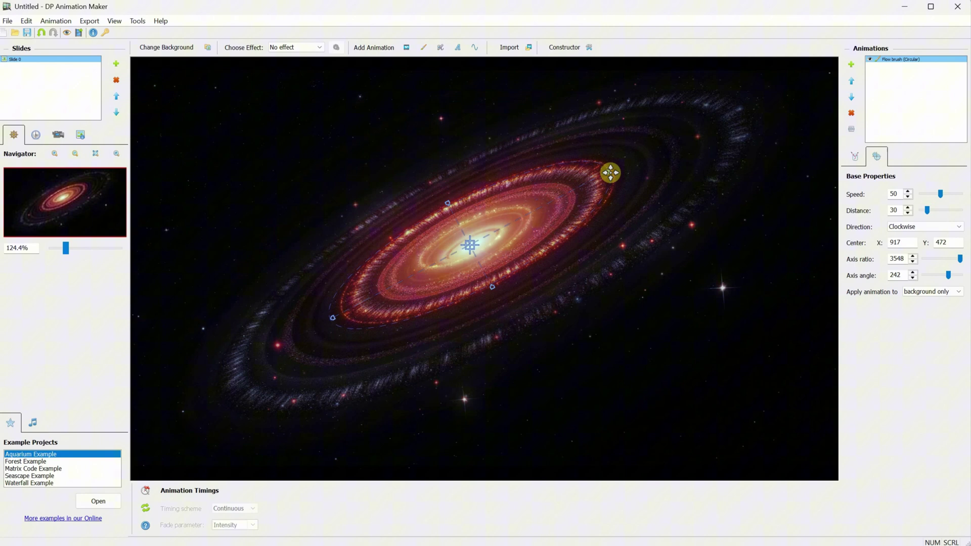
pyautogui.moveTo(475, 276); pyautogui.dragTo(480, 273)
# Step: Paint the galaxy with a 216 px flow brush, set direction Counterclockwise, and highlight the effect mask
pyautogui.click(855, 159)
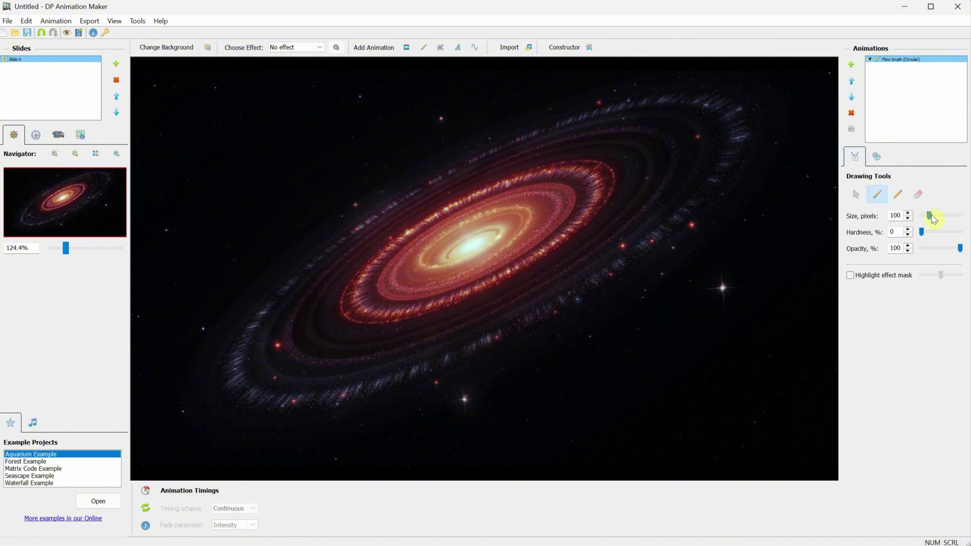
pyautogui.moveTo(943, 221); pyautogui.dragTo(939, 216)
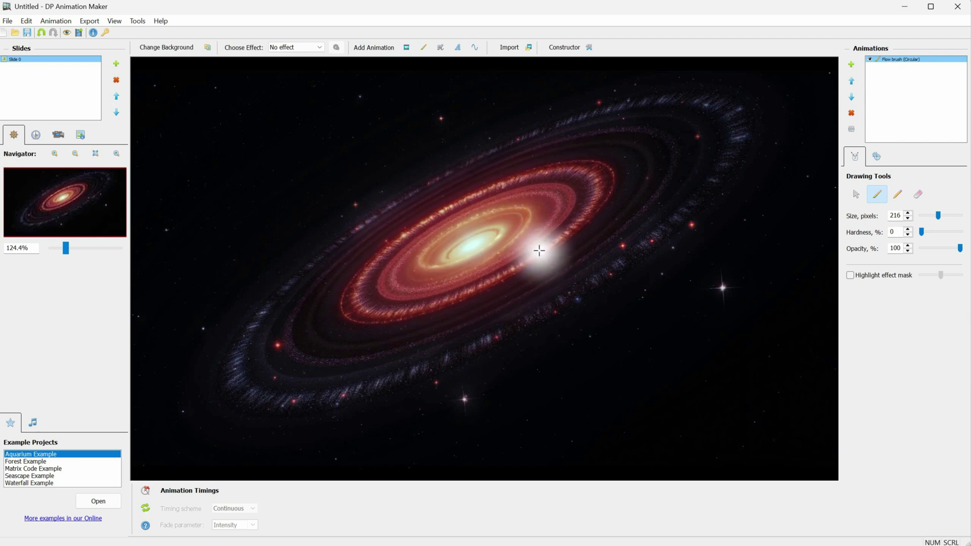
pyautogui.click(877, 157)
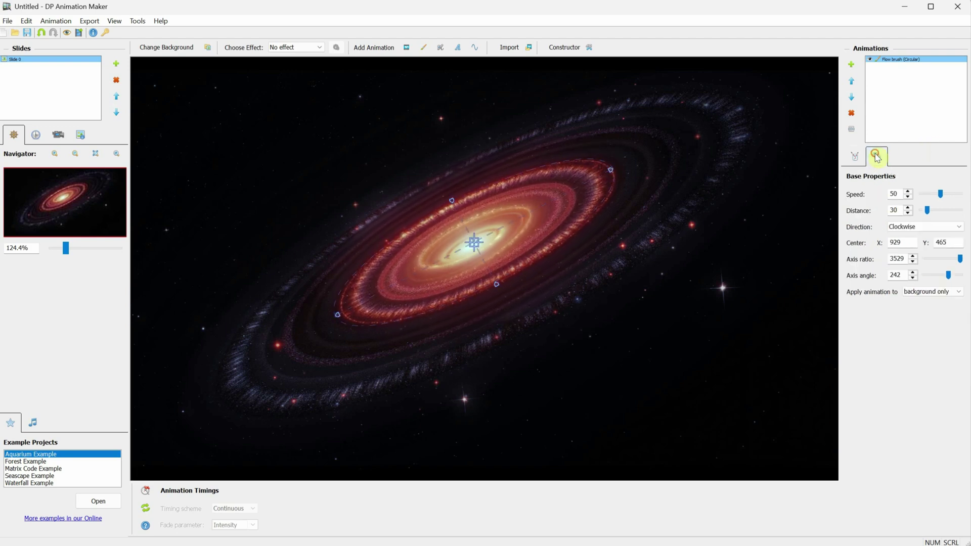
pyautogui.click(916, 228)
pyautogui.click(911, 244)
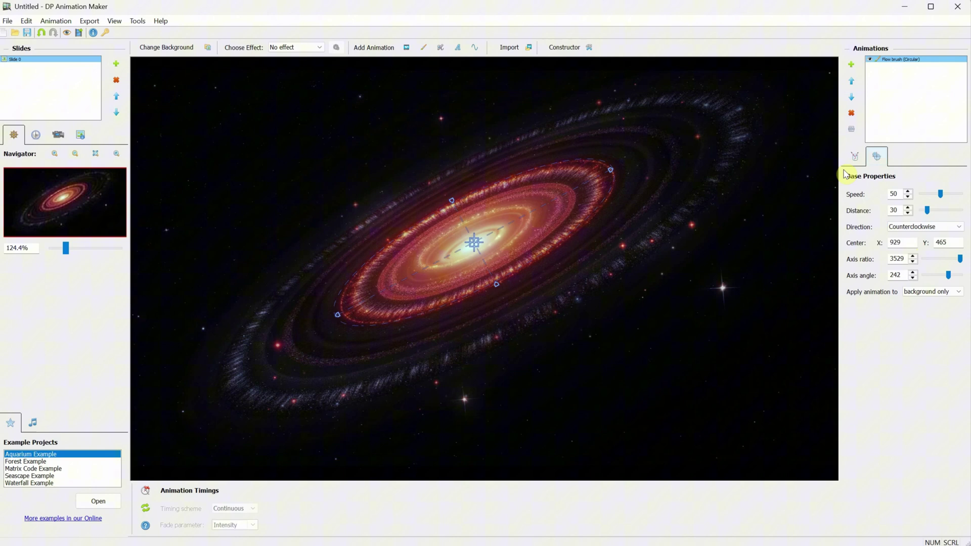
pyautogui.click(857, 159)
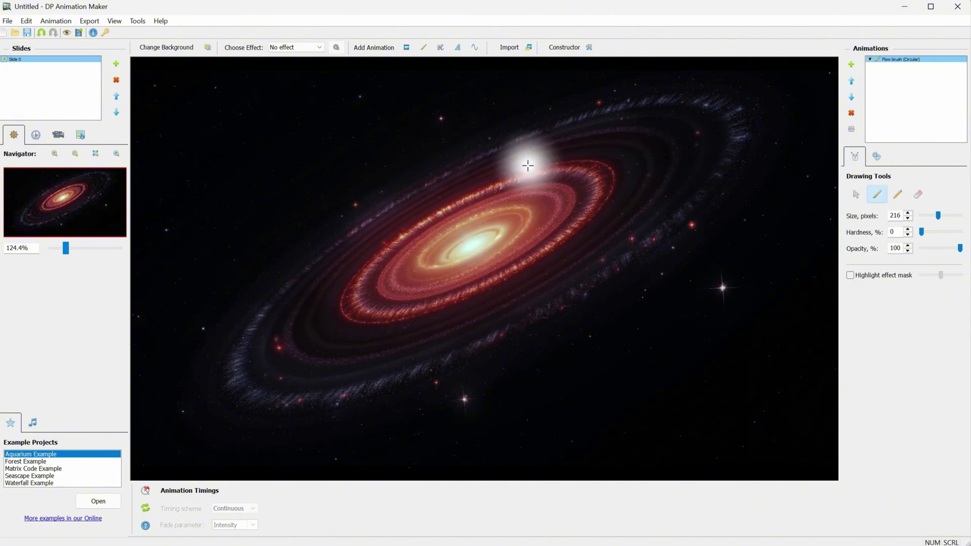
pyautogui.click(850, 276)
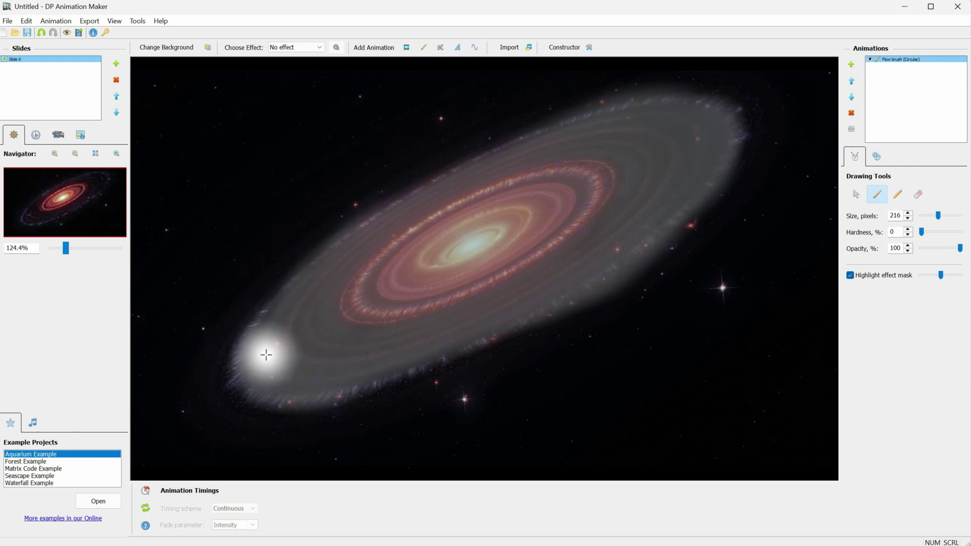
# Step: Hide the effect mask highlight and erase stray mask from the space around the galaxy
pyautogui.click(851, 276)
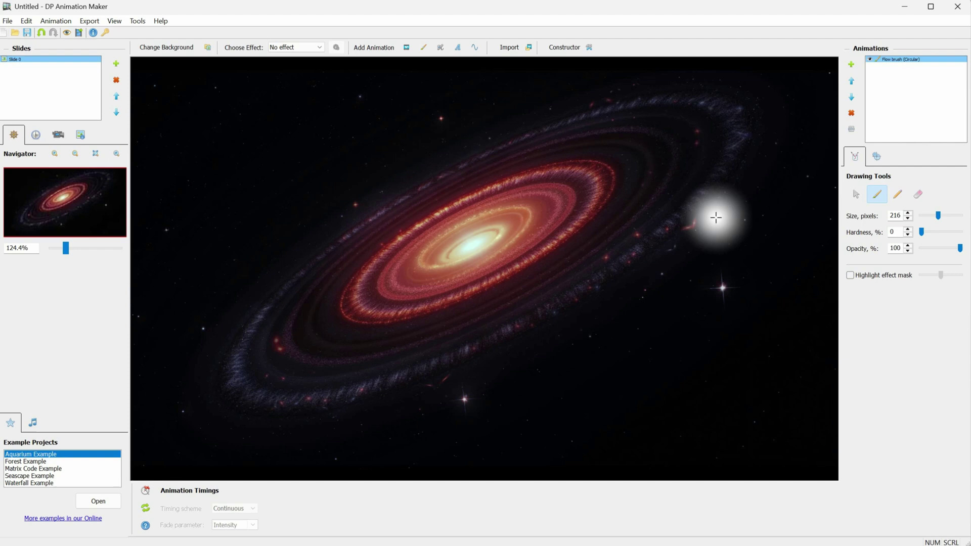
pyautogui.click(918, 195)
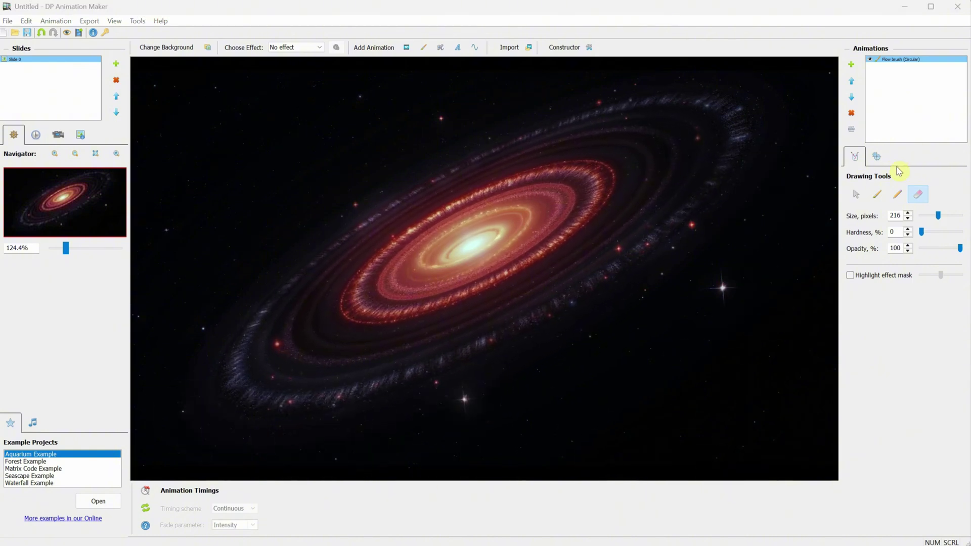
# Step: Set the galaxy flow speed to 10 and save the project as Space.asw
pyautogui.click(880, 158)
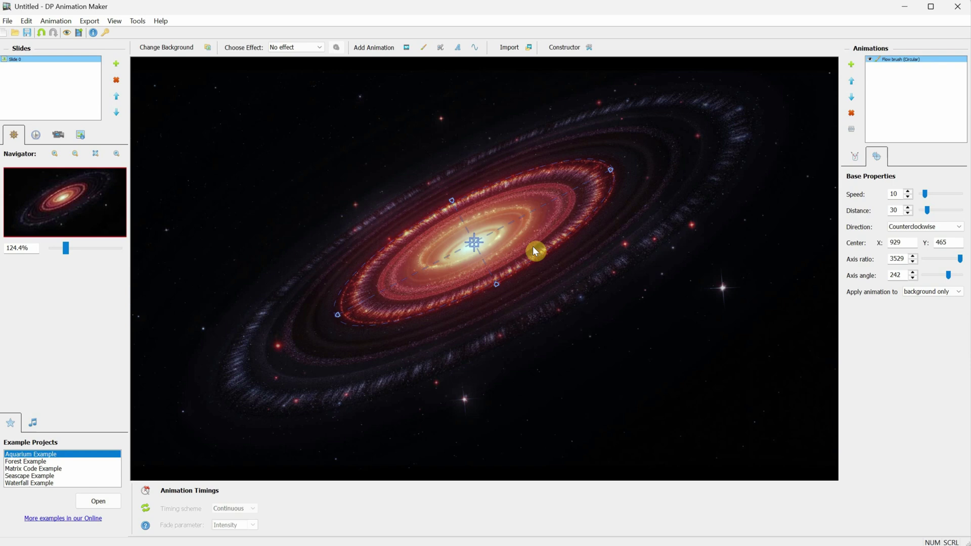
pyautogui.click(7, 21)
pyautogui.click(30, 74)
pyautogui.write('Space')
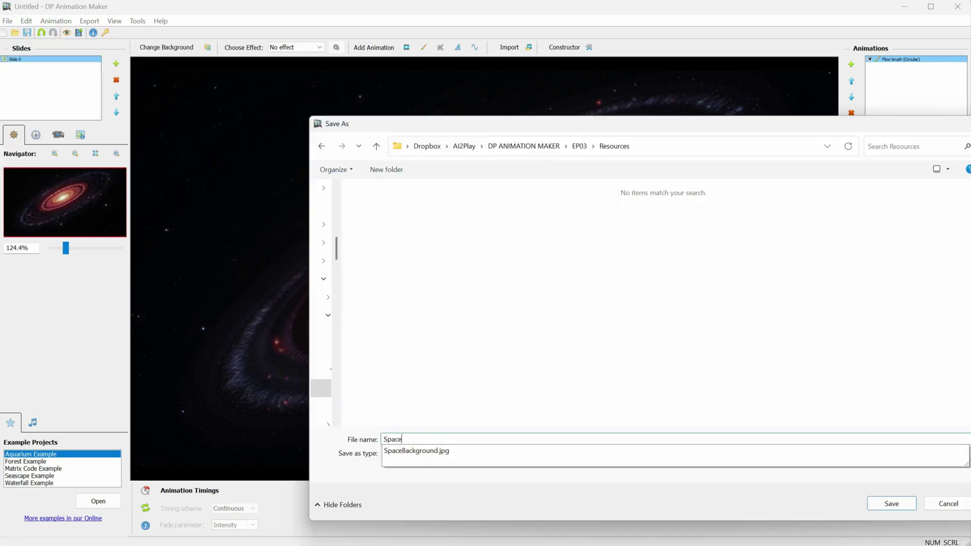
pyautogui.press('Return')
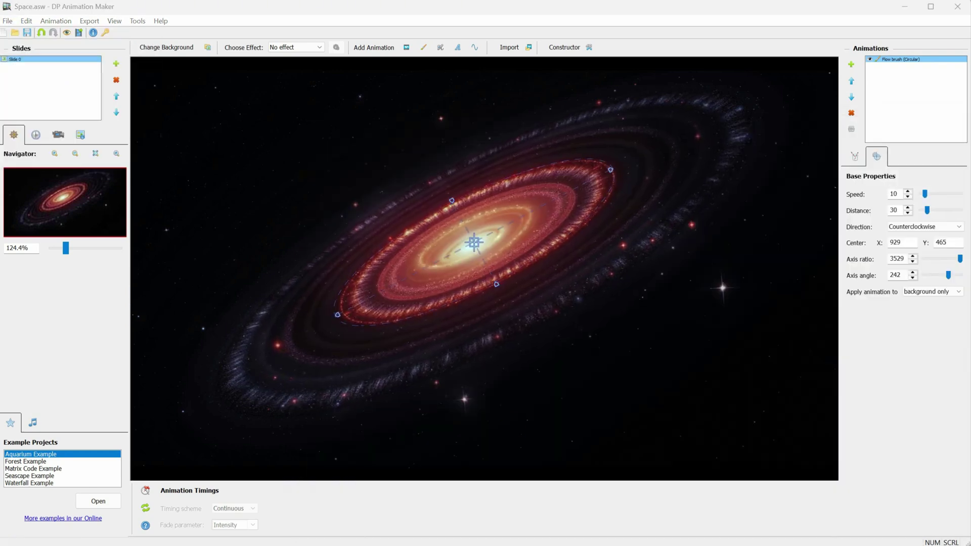
# Step: Add the Twinkling stars airbrush animation to the slide
pyautogui.click(442, 49)
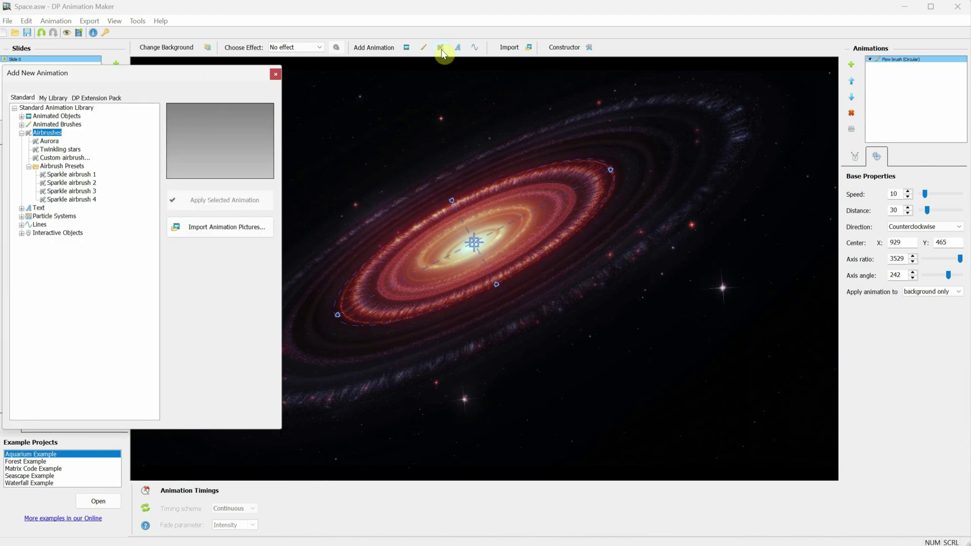
pyautogui.click(68, 151)
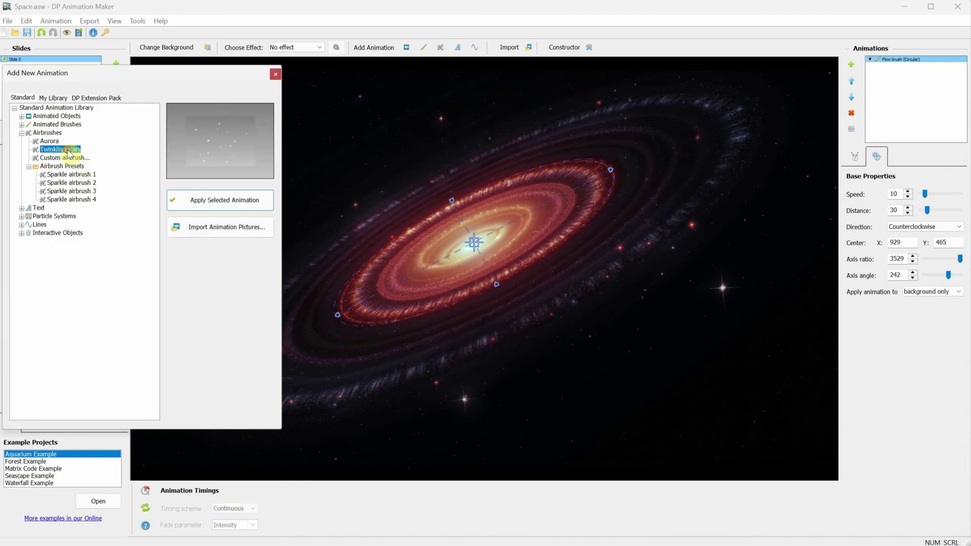
pyautogui.click(223, 201)
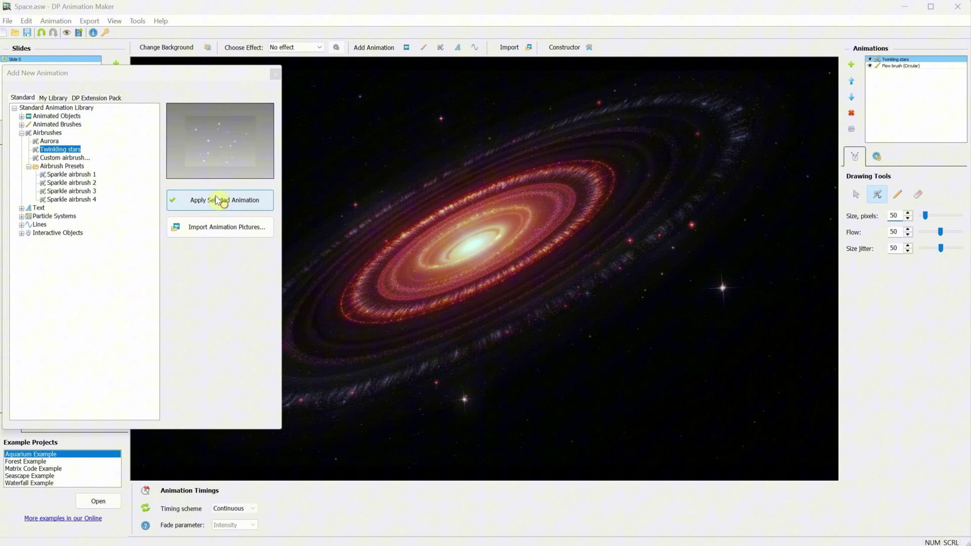
pyautogui.click(275, 75)
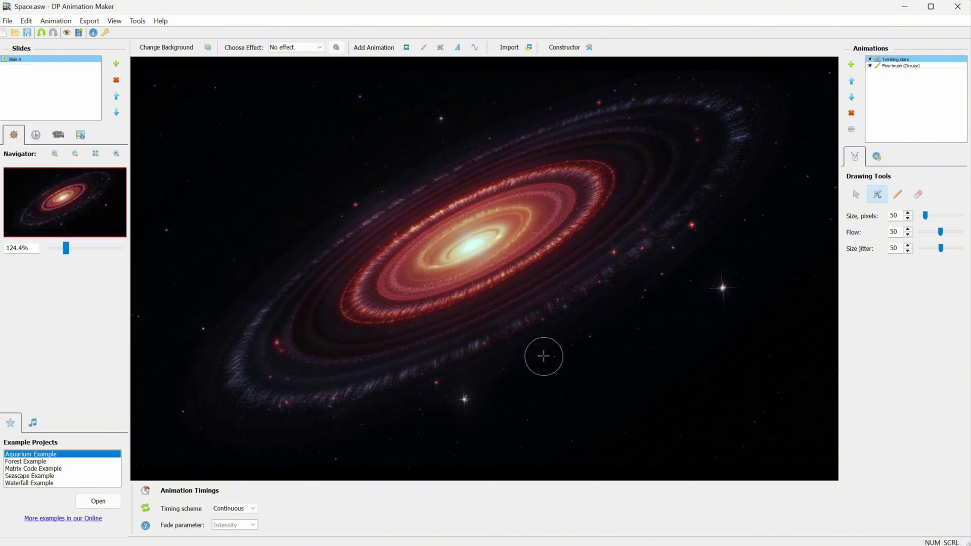
# Step: Enlarge the twinkling stars to size 27 in Base Properties
pyautogui.scroll(2, 581, 358)
pyautogui.scroll(-3, 644, 336)
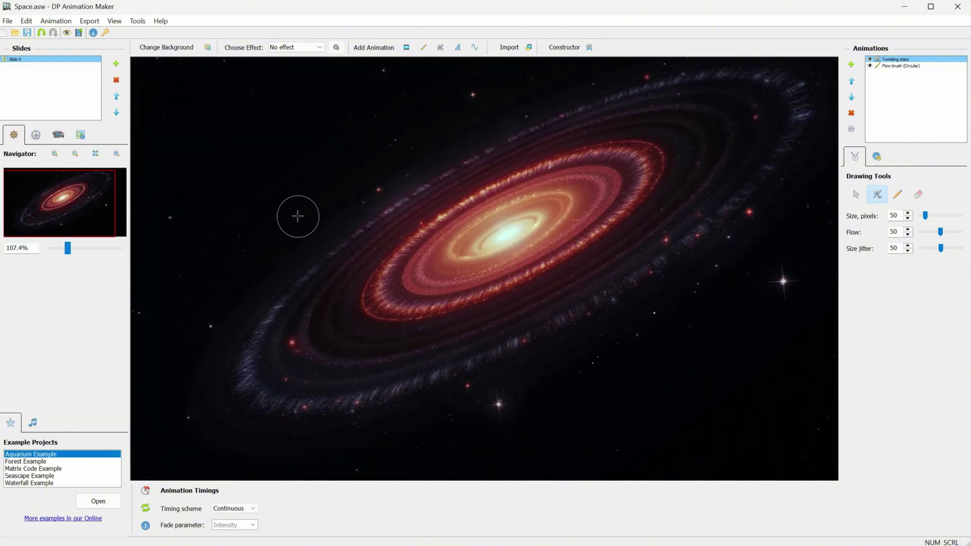
pyautogui.scroll(4, 646, 359)
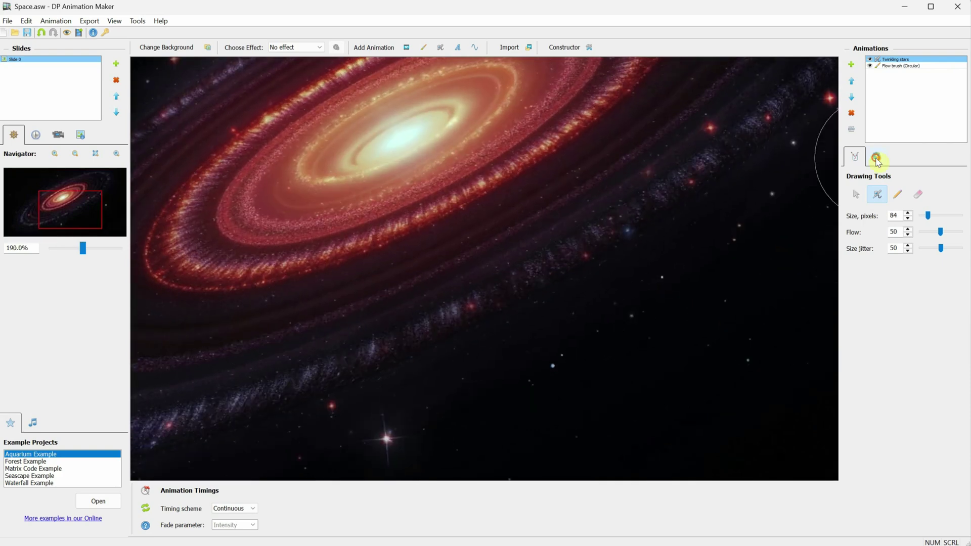
pyautogui.click(877, 158)
pyautogui.moveTo(925, 195); pyautogui.dragTo(939, 226)
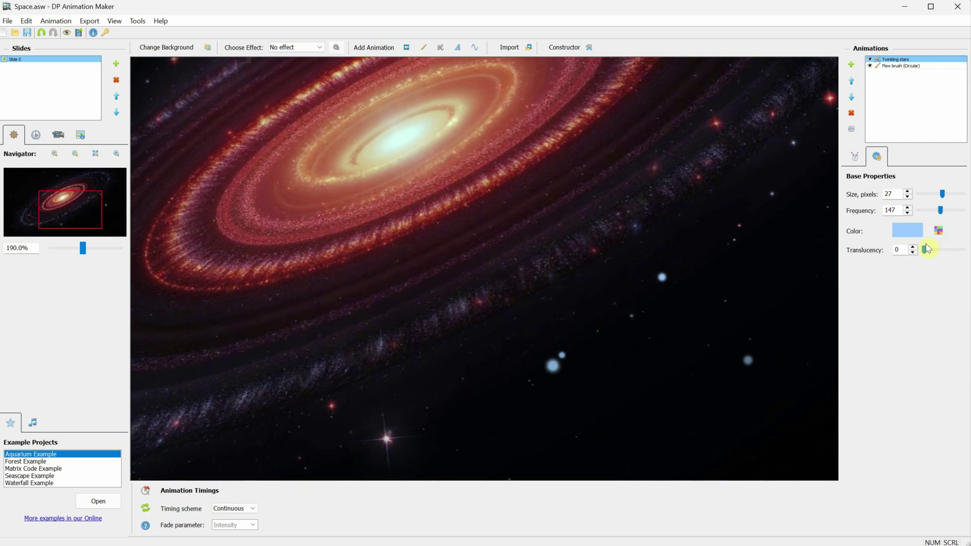
# Step: Give the twinkling stars a pale cyan custom colour and reduce their size to 9
pyautogui.click(914, 238)
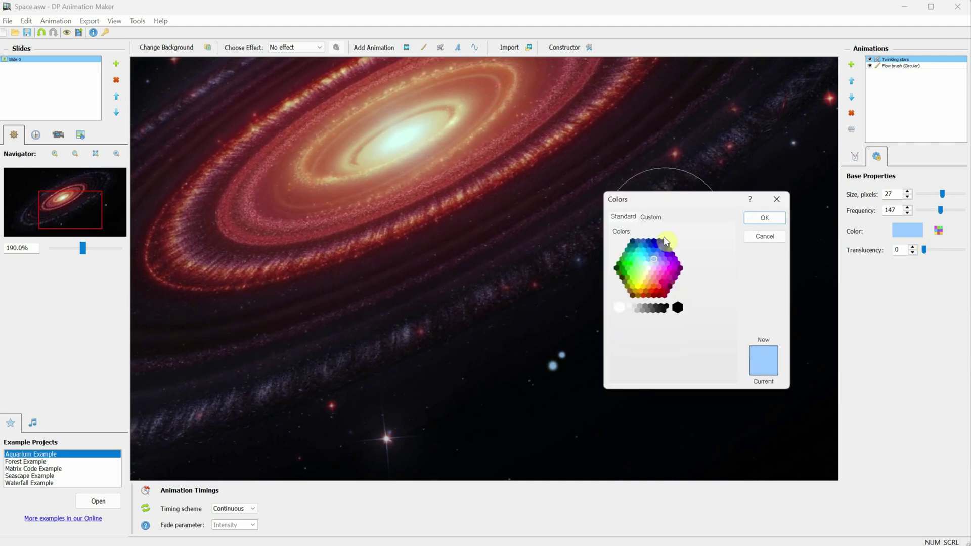
pyautogui.click(651, 217)
pyautogui.click(732, 248)
pyautogui.moveTo(732, 248); pyautogui.dragTo(733, 247)
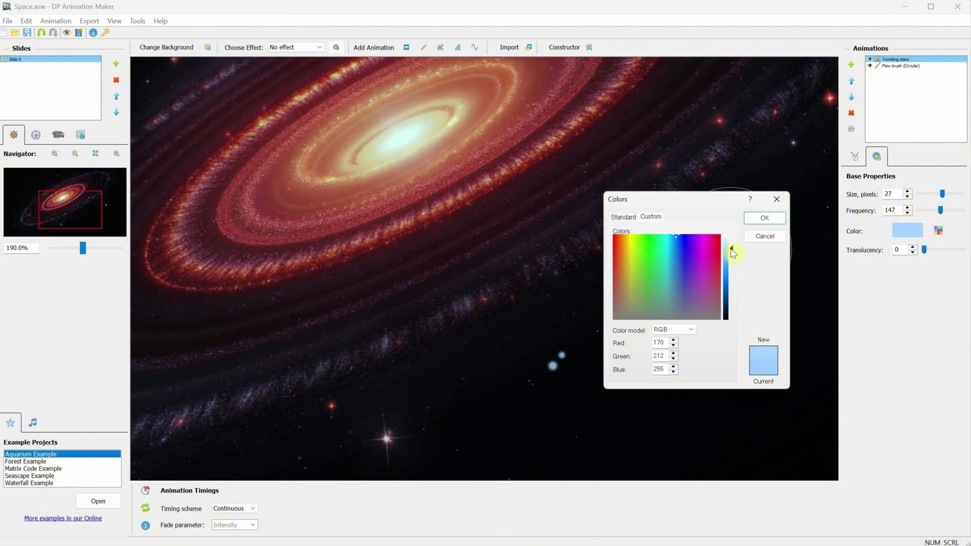
pyautogui.moveTo(635, 270); pyautogui.dragTo(734, 243)
pyautogui.click(667, 244)
pyautogui.moveTo(667, 259); pyautogui.dragTo(676, 252)
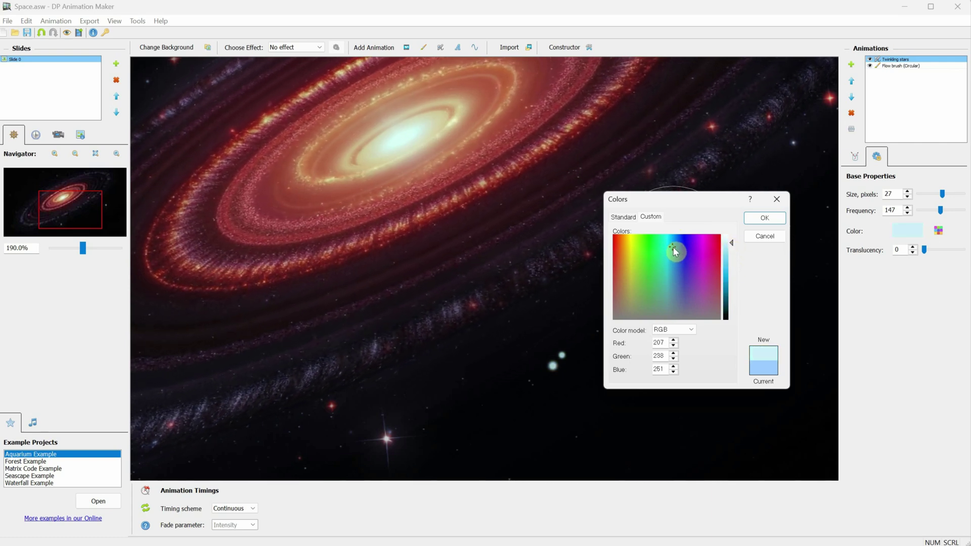
pyautogui.click(764, 218)
pyautogui.moveTo(943, 194); pyautogui.dragTo(927, 194)
pyautogui.scroll(-4, 585, 282)
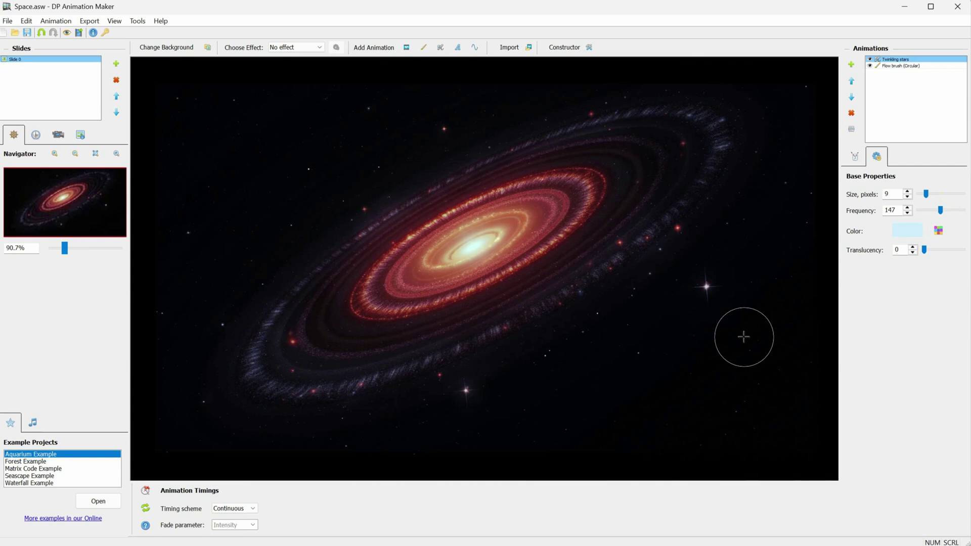
# Step: Add the Light brush animated brush to the scene
pyautogui.click(424, 50)
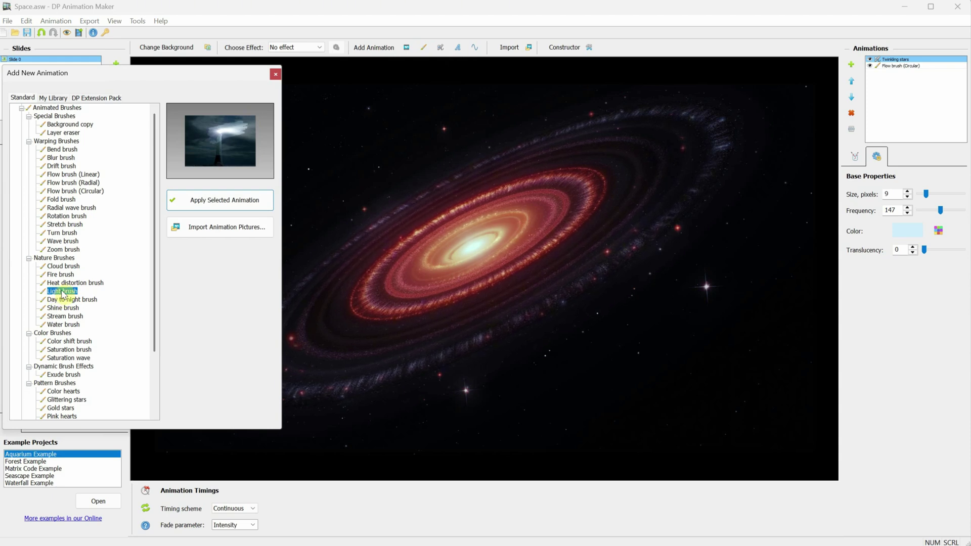
pyautogui.click(214, 202)
pyautogui.click(276, 75)
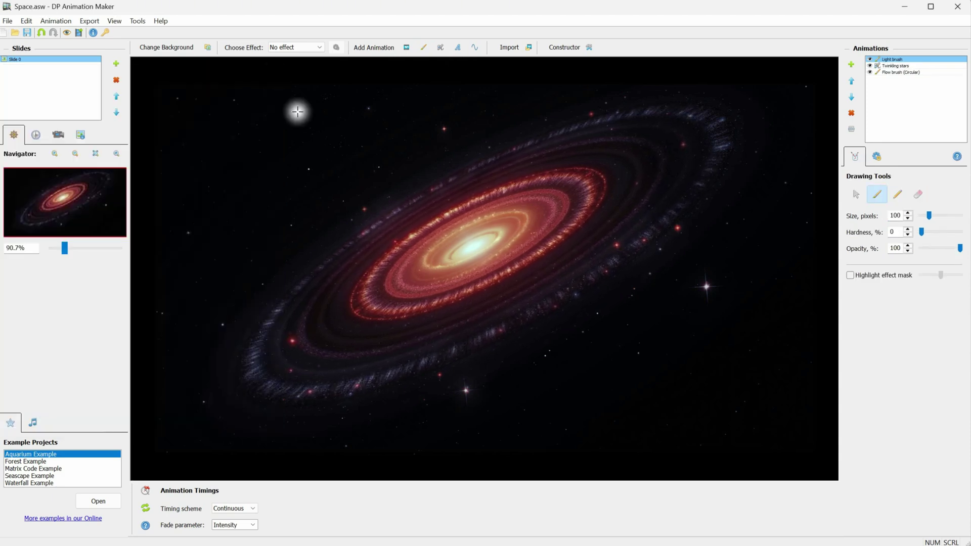
pyautogui.scroll(5, 718, 292)
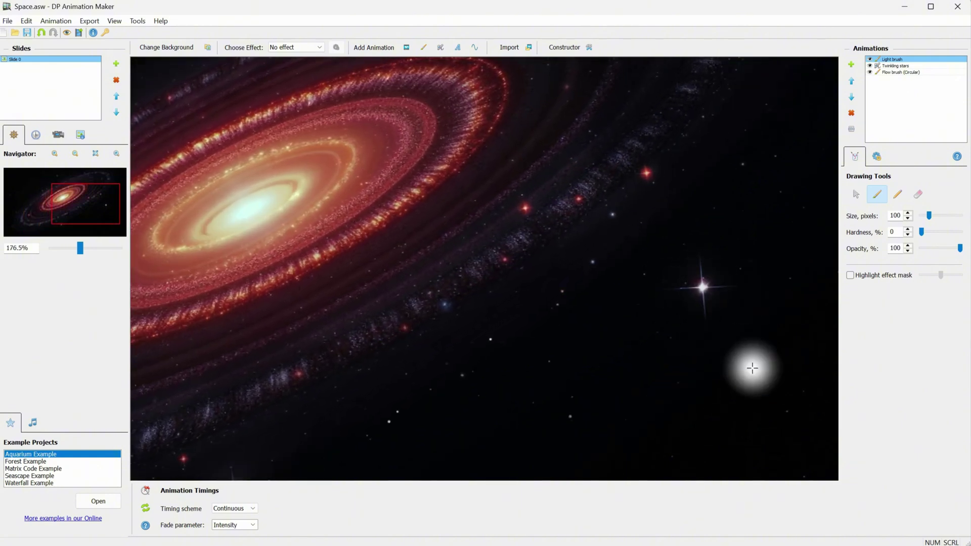
# Step: Set the light's blinking type to Soft periodic with speed 18
pyautogui.click(878, 158)
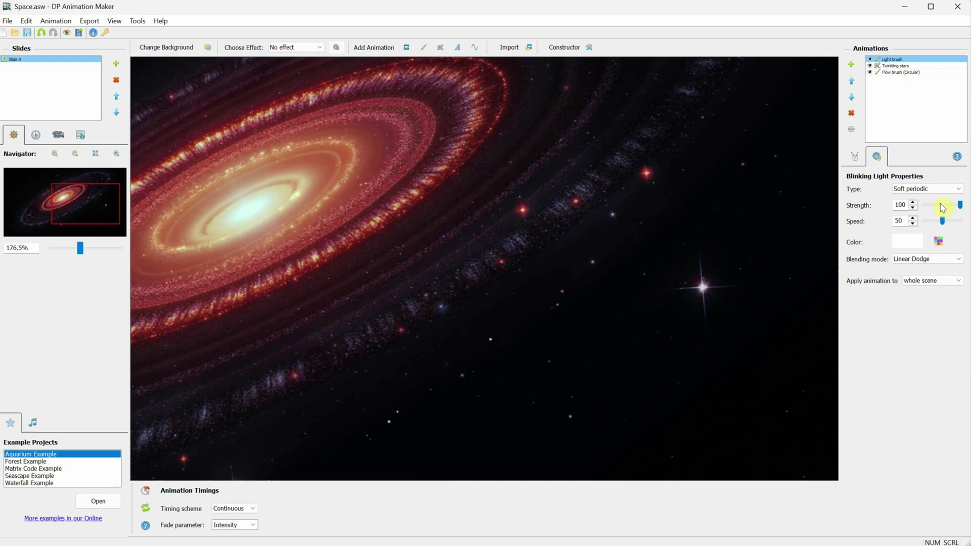
pyautogui.click(928, 189)
pyautogui.click(925, 200)
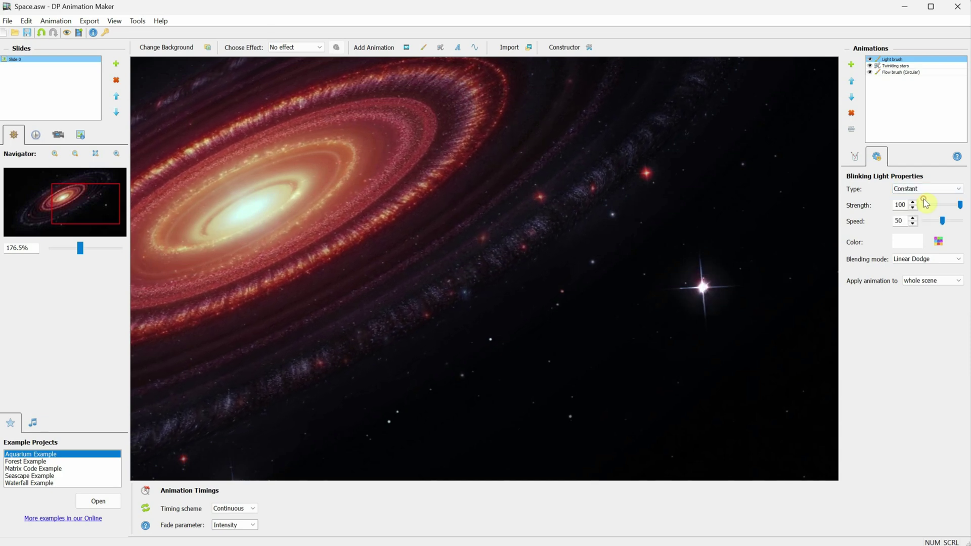
pyautogui.click(925, 190)
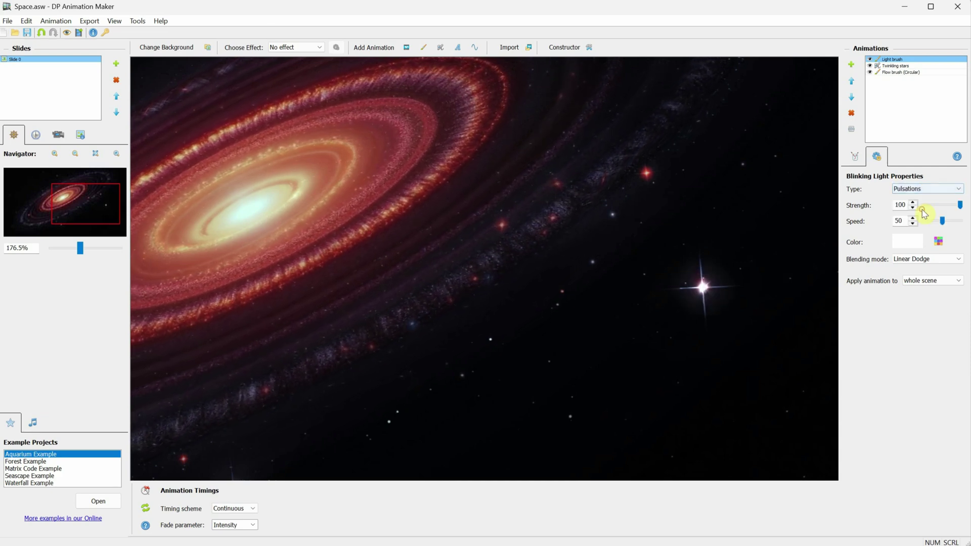
pyautogui.click(925, 190)
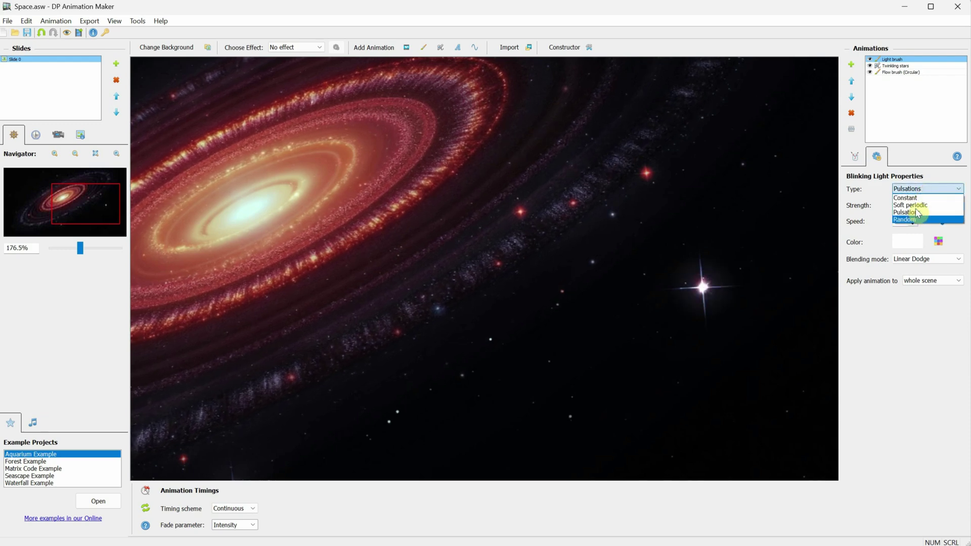
pyautogui.click(918, 215)
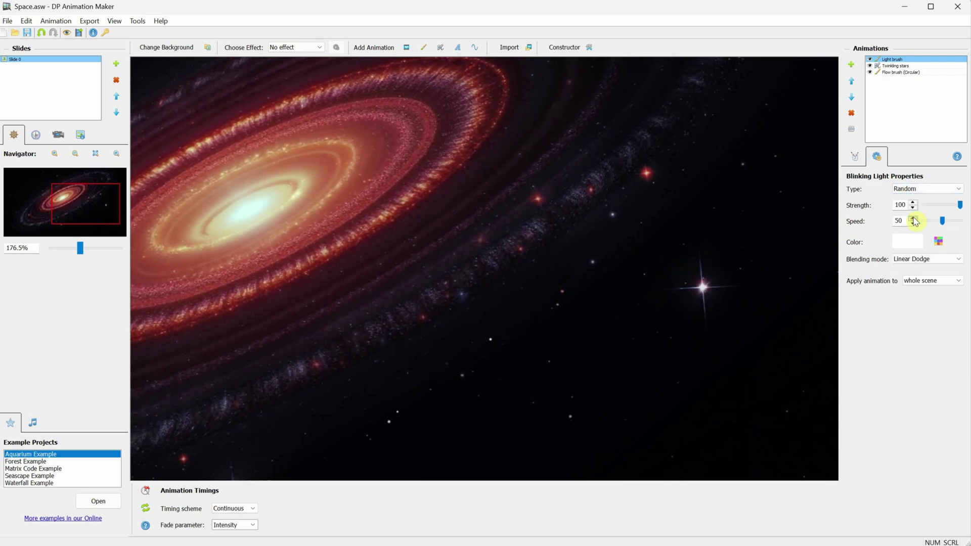
pyautogui.click(919, 191)
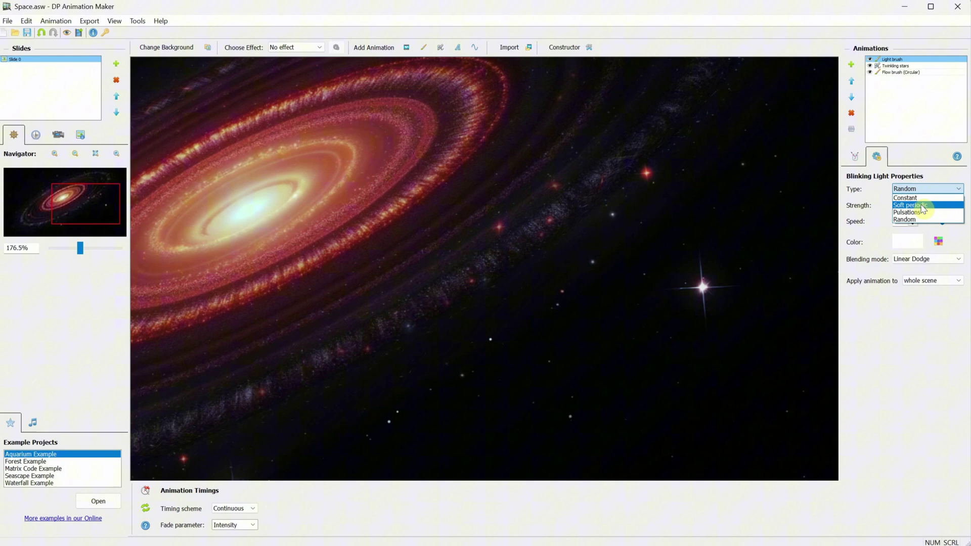
pyautogui.click(924, 207)
pyautogui.scroll(-3, 686, 267)
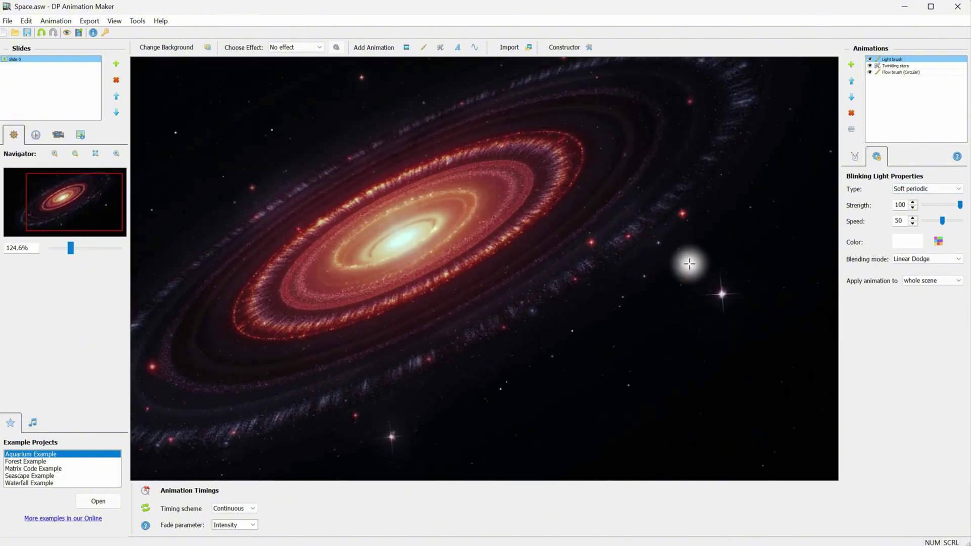
pyautogui.scroll(2, 689, 264)
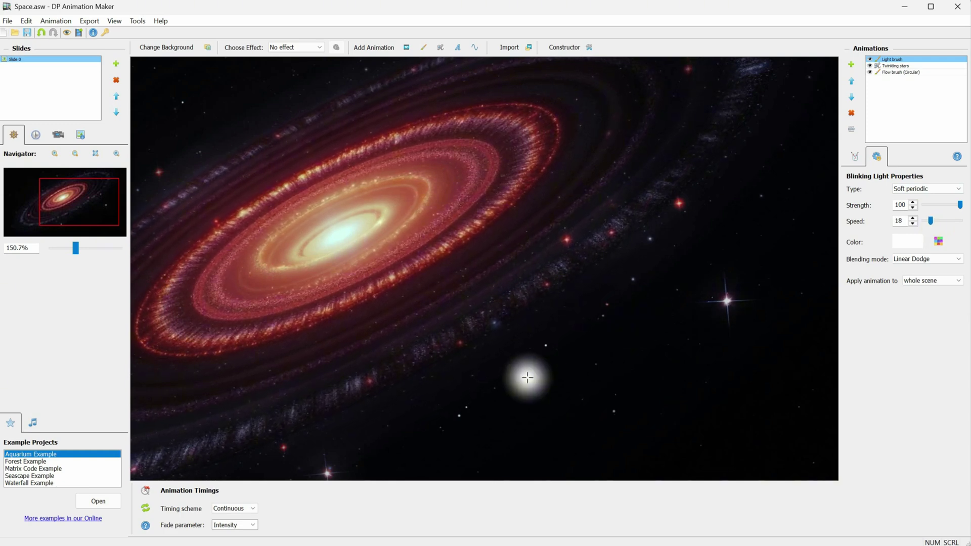
pyautogui.scroll(-5, 411, 441)
pyautogui.scroll(8, 439, 425)
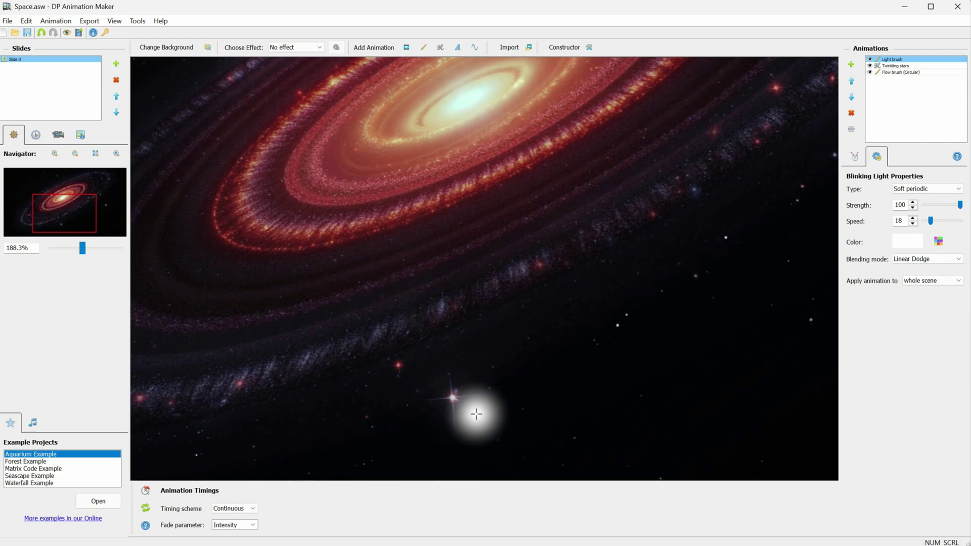
# Step: Set the light brush size to 35 and paint glowing lights onto the scene
pyautogui.click(855, 157)
pyautogui.moveTo(928, 221); pyautogui.dragTo(925, 216)
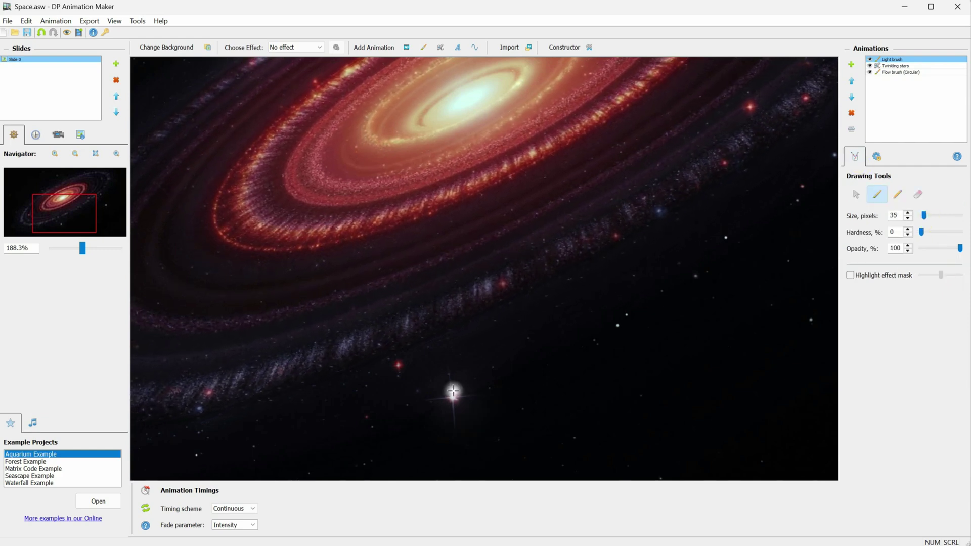
pyautogui.scroll(-4, 554, 341)
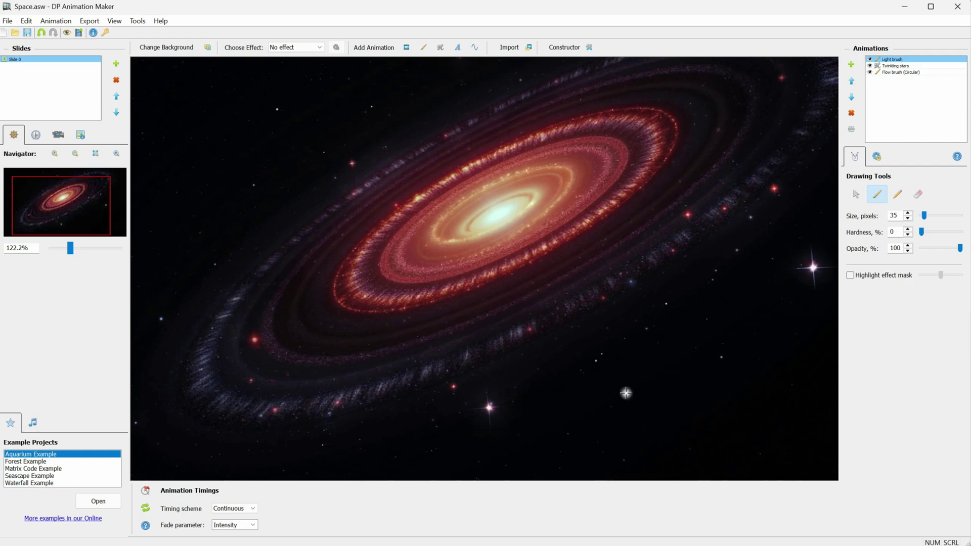
pyautogui.scroll(-2, 351, 164)
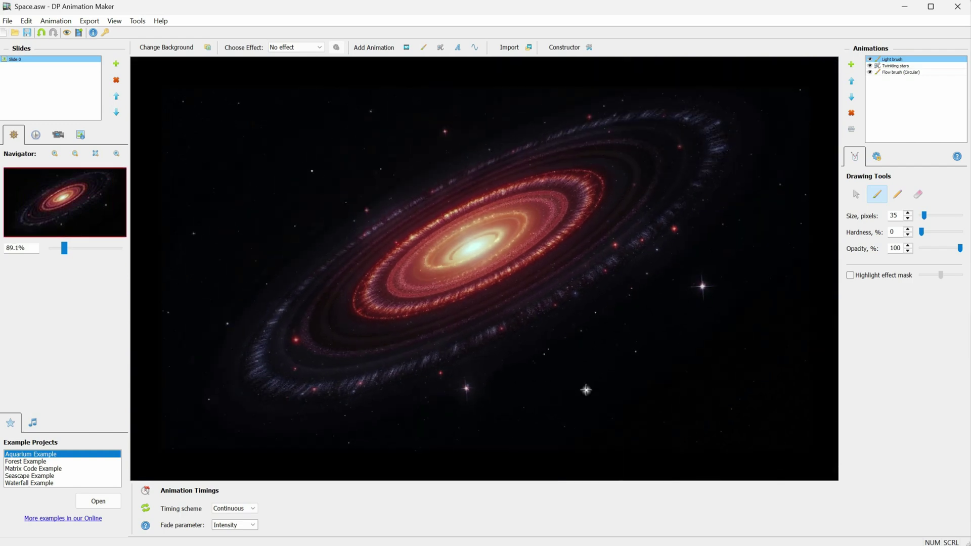
# Step: Load the Through Space 02 template from the Constructor's Templates/Samples list
pyautogui.click(585, 49)
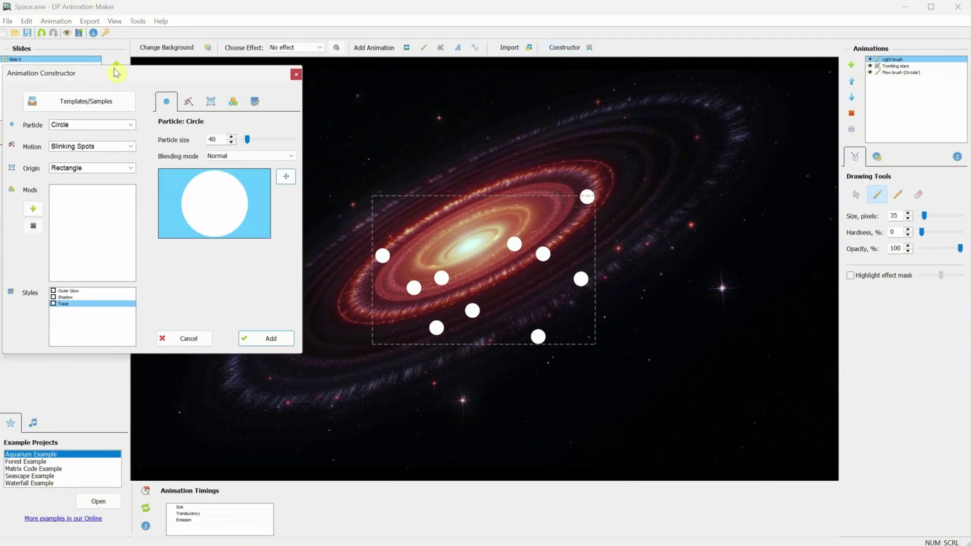
pyautogui.click(96, 101)
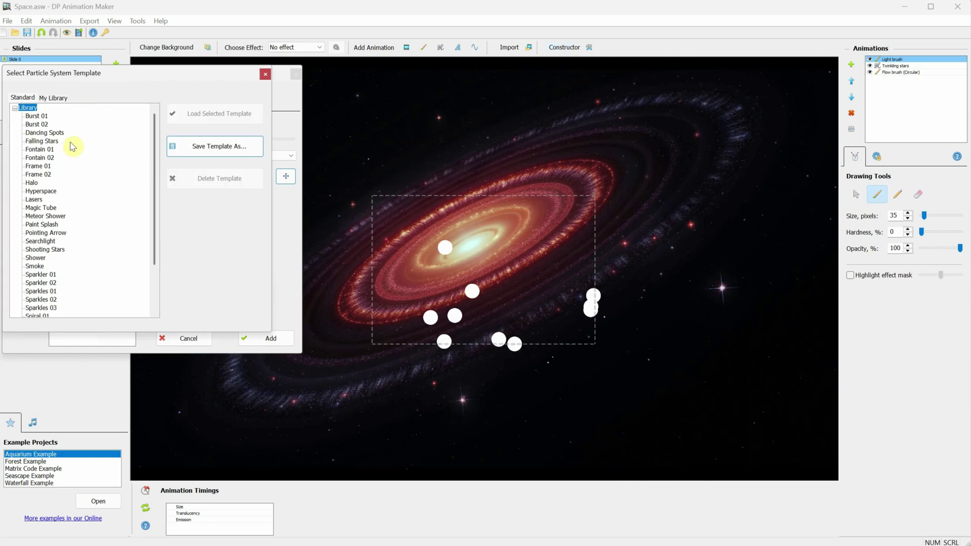
pyautogui.scroll(-4, 152, 183)
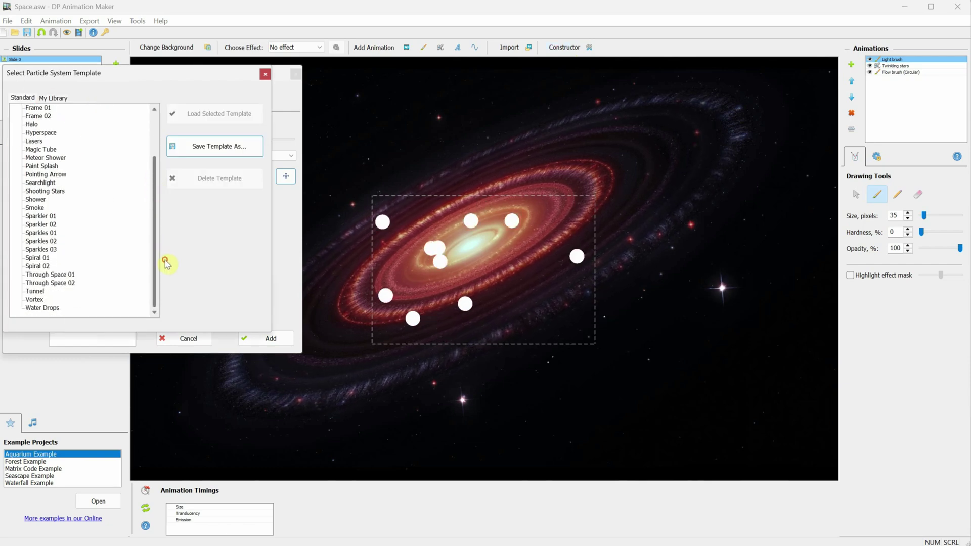
pyautogui.click(56, 285)
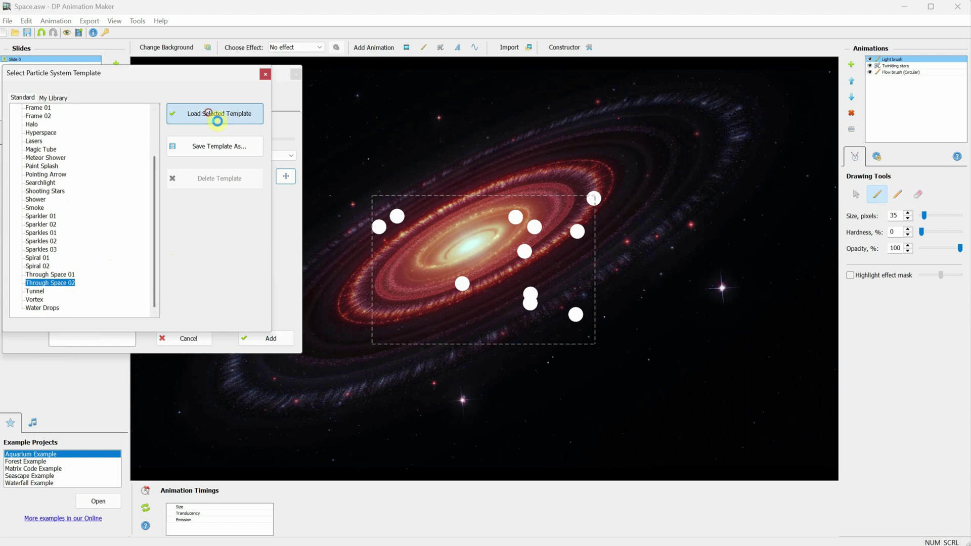
pyautogui.click(211, 115)
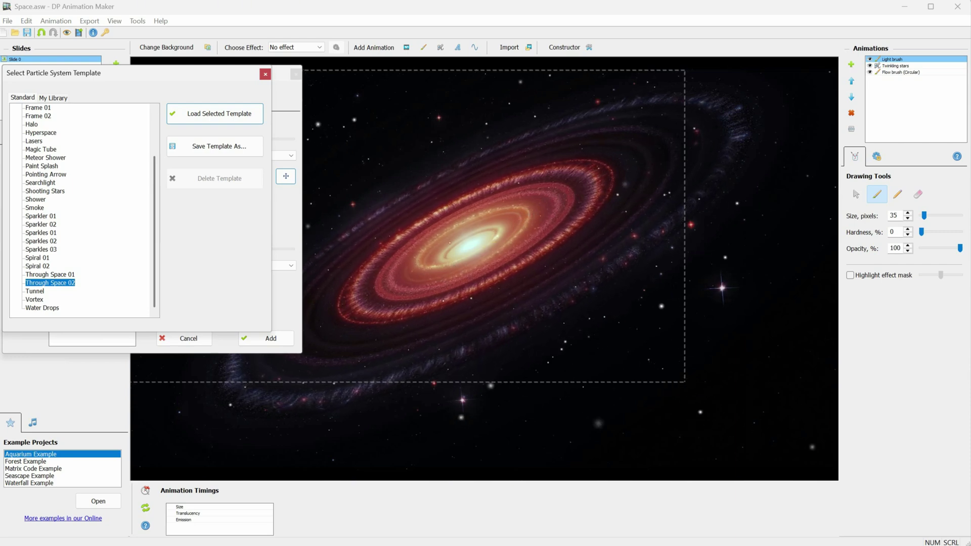
# Step: Drag and stretch the emission rectangle on the canvas to cover the galaxy background
pyautogui.click(264, 75)
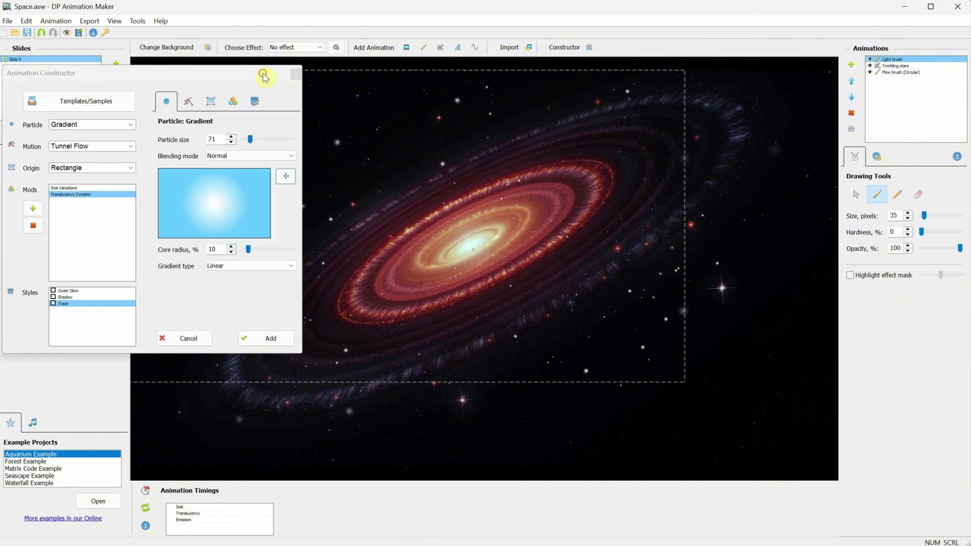
pyautogui.click(211, 104)
pyautogui.moveTo(286, 138); pyautogui.dragTo(284, 139)
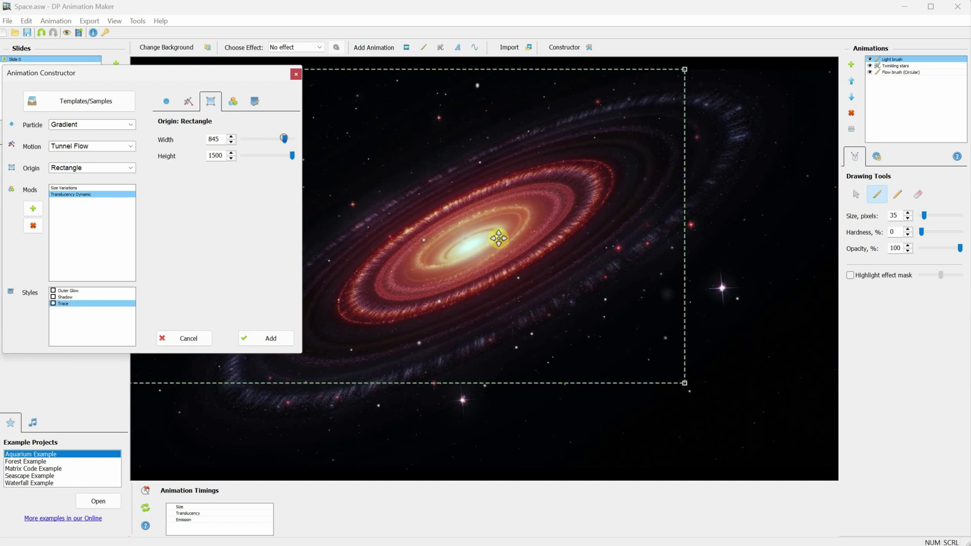
pyautogui.moveTo(485, 236); pyautogui.dragTo(529, 252)
pyautogui.scroll(-3, 529, 252)
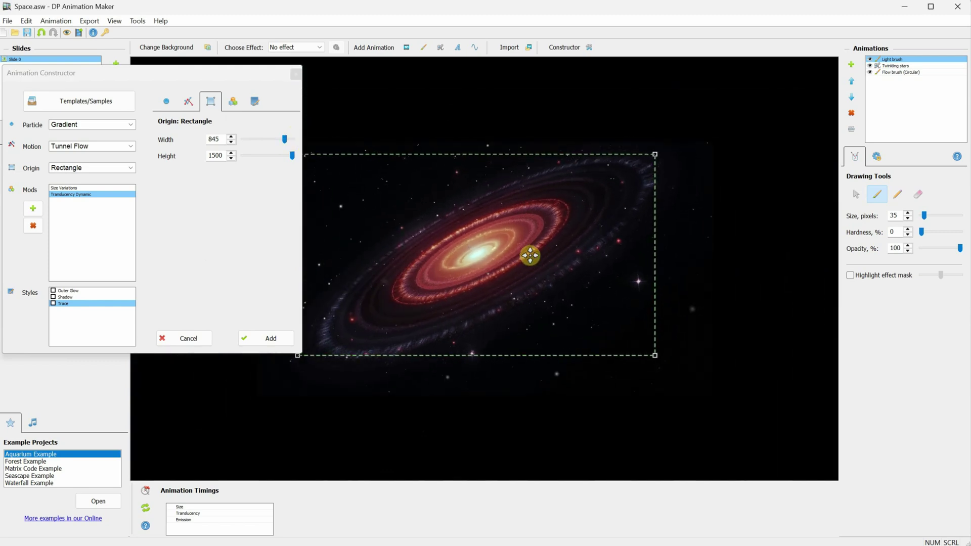
pyautogui.moveTo(678, 356); pyautogui.dragTo(798, 324)
pyautogui.moveTo(419, 165); pyautogui.dragTo(642, 137)
pyautogui.moveTo(287, 136); pyautogui.dragTo(296, 148)
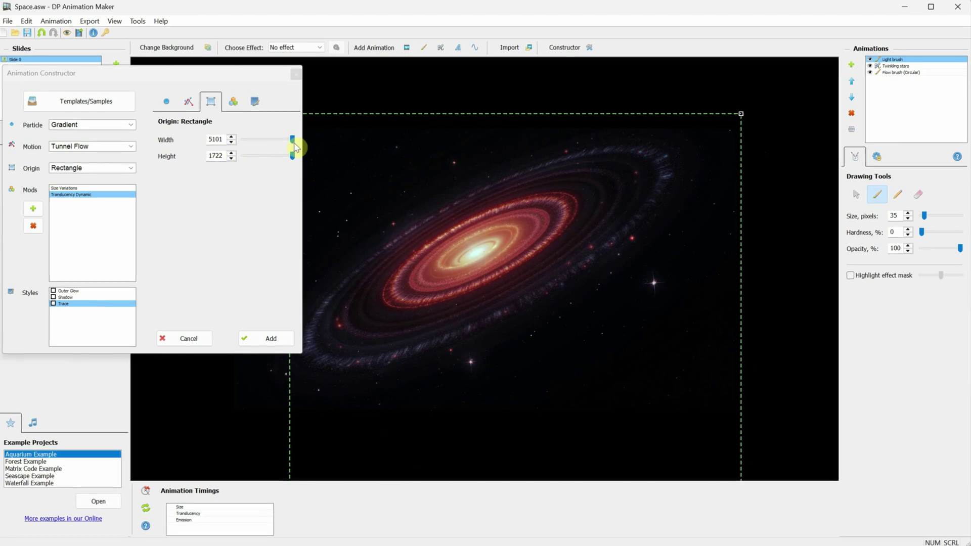
pyautogui.click(287, 140)
pyautogui.moveTo(263, 140); pyautogui.dragTo(296, 156)
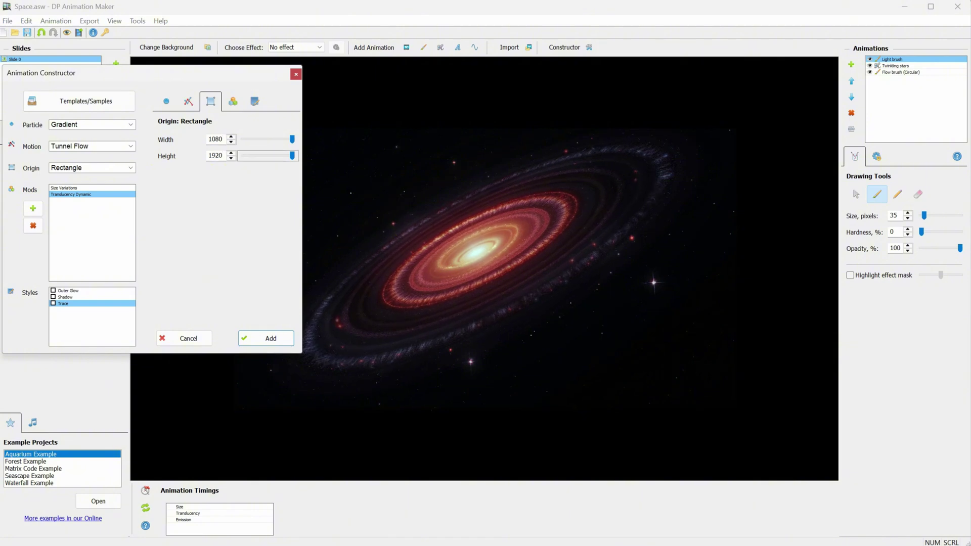
pyautogui.click(521, 244)
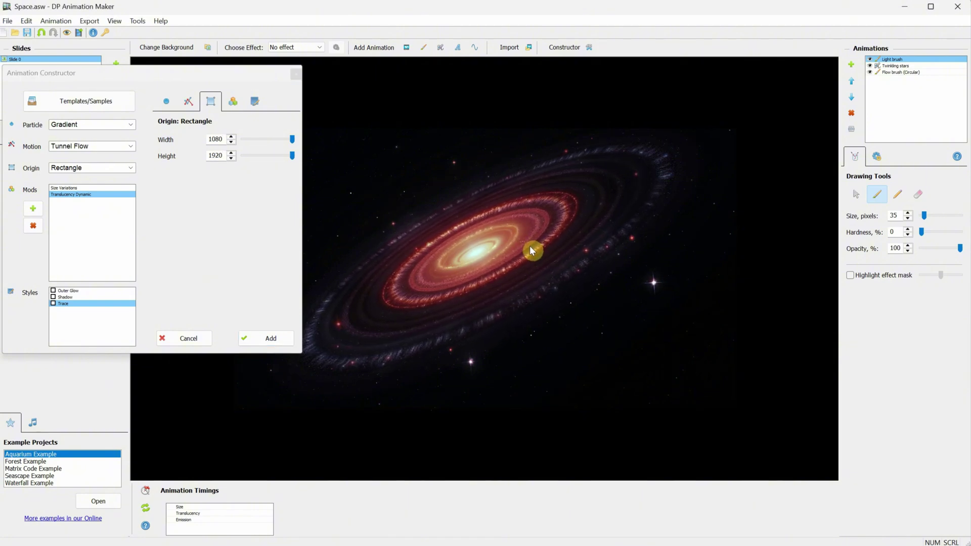
pyautogui.scroll(-5, 544, 226)
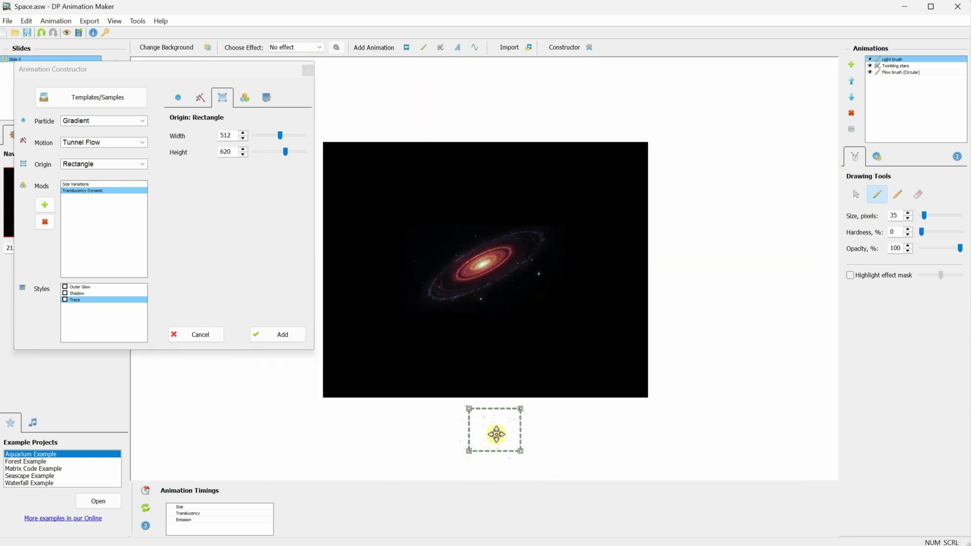
pyautogui.moveTo(496, 431); pyautogui.dragTo(481, 269)
pyautogui.scroll(3, 481, 271)
pyautogui.scroll(2, 481, 271)
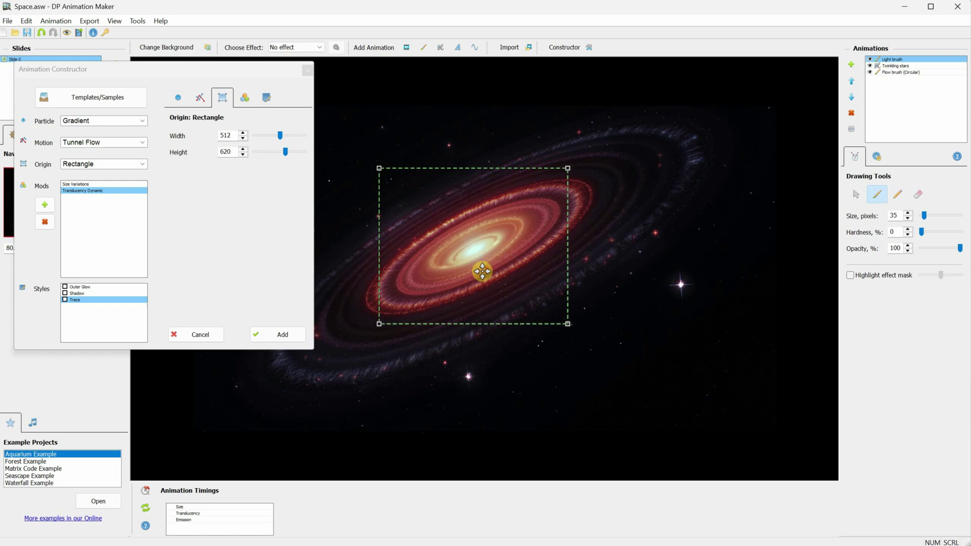
pyautogui.scroll(-3, 481, 272)
pyautogui.scroll(2, 481, 271)
# Step: Enter Width 1080 and Height 1920 for the emission rectangle
pyautogui.doubleClick(223, 136)
pyautogui.write('1080')
pyautogui.doubleClick(218, 151)
pyautogui.press('BackSpace')
pyautogui.write('1920')
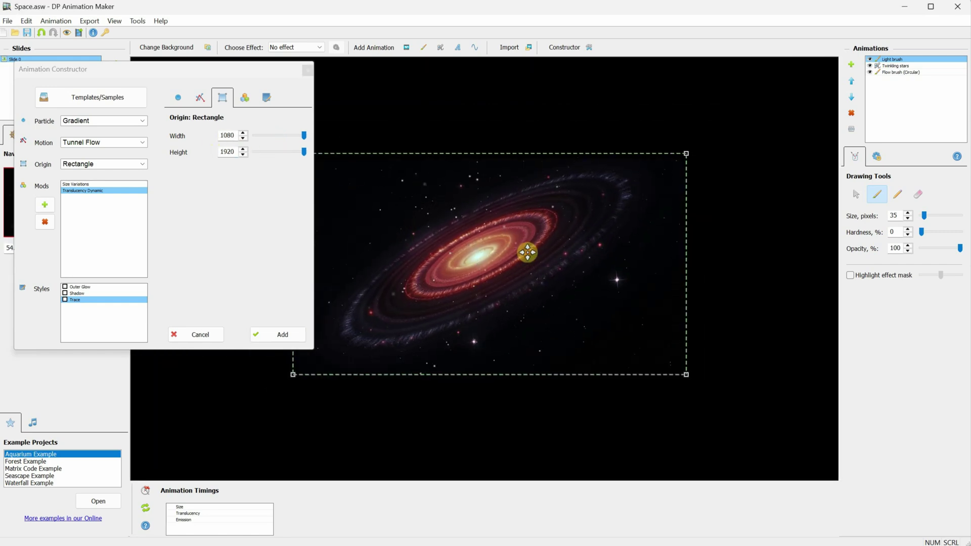
pyautogui.scroll(3, 487, 283)
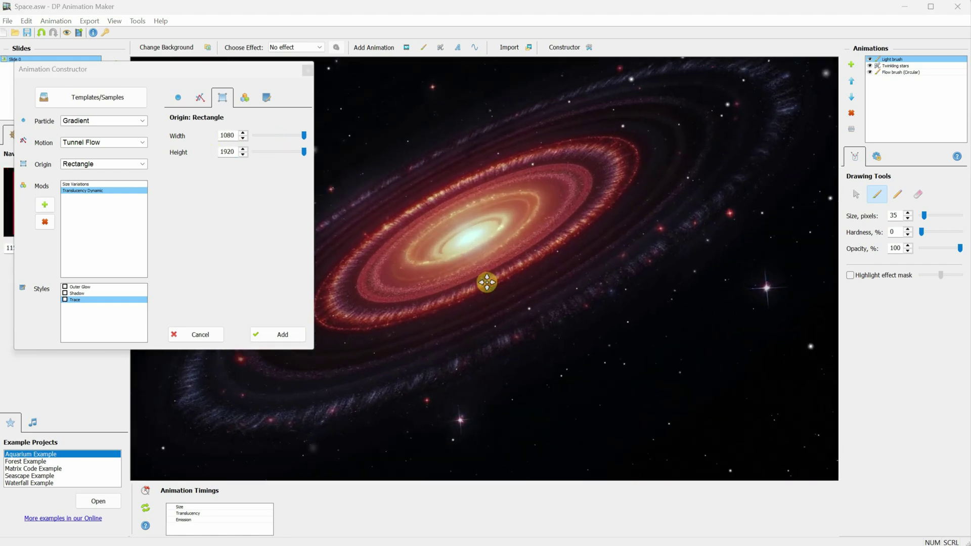
pyautogui.scroll(2, 486, 283)
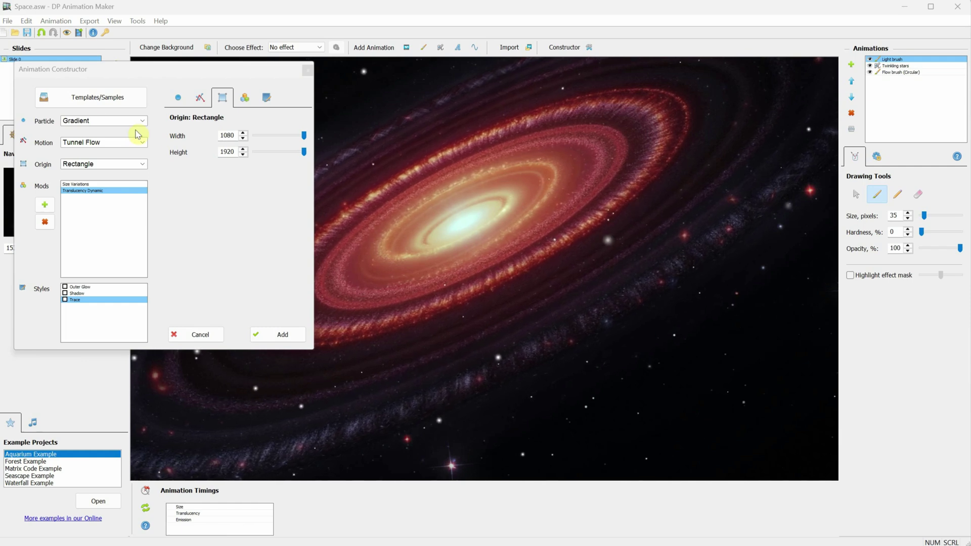
# Step: Switch the particle type from Golden Particle to Blue Particle
pyautogui.click(101, 123)
pyautogui.click(119, 213)
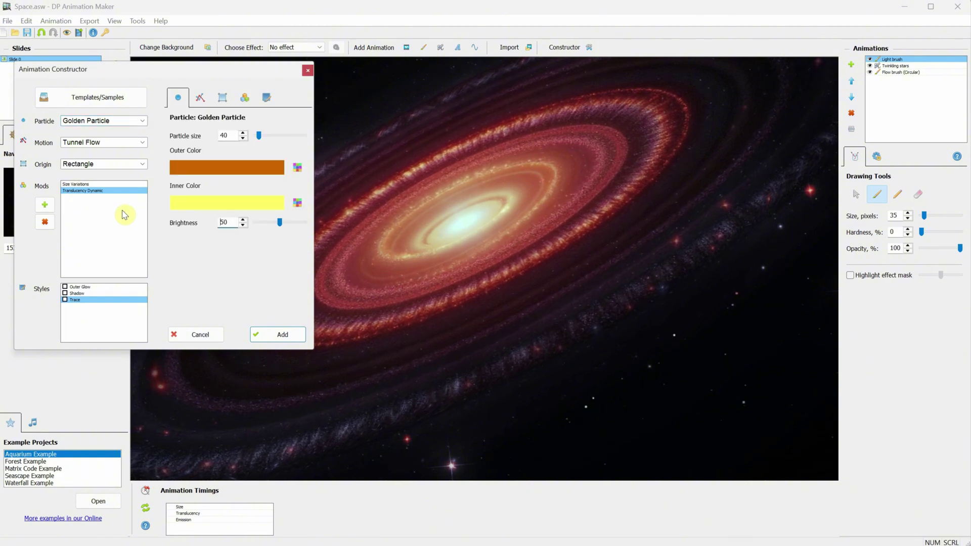
pyautogui.click(219, 223)
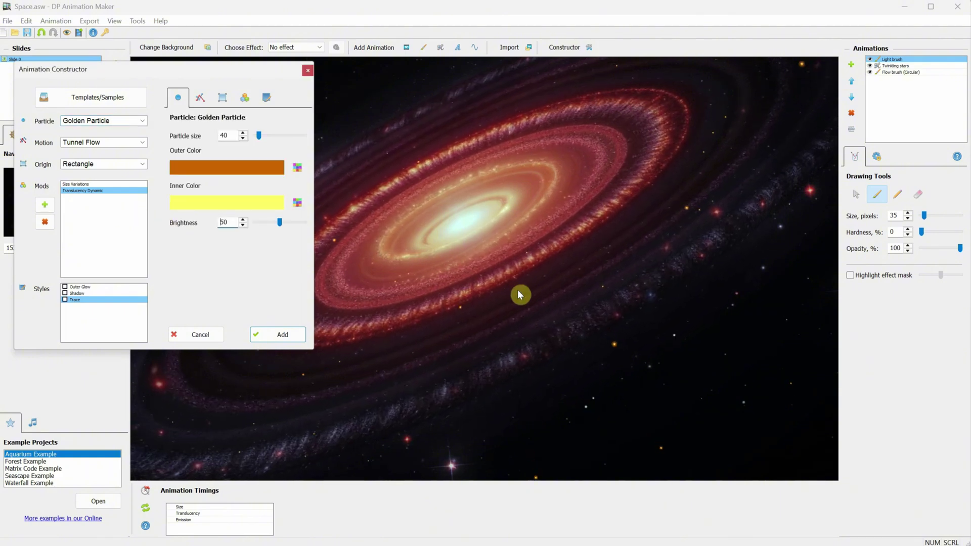
pyautogui.click(114, 121)
pyautogui.click(119, 135)
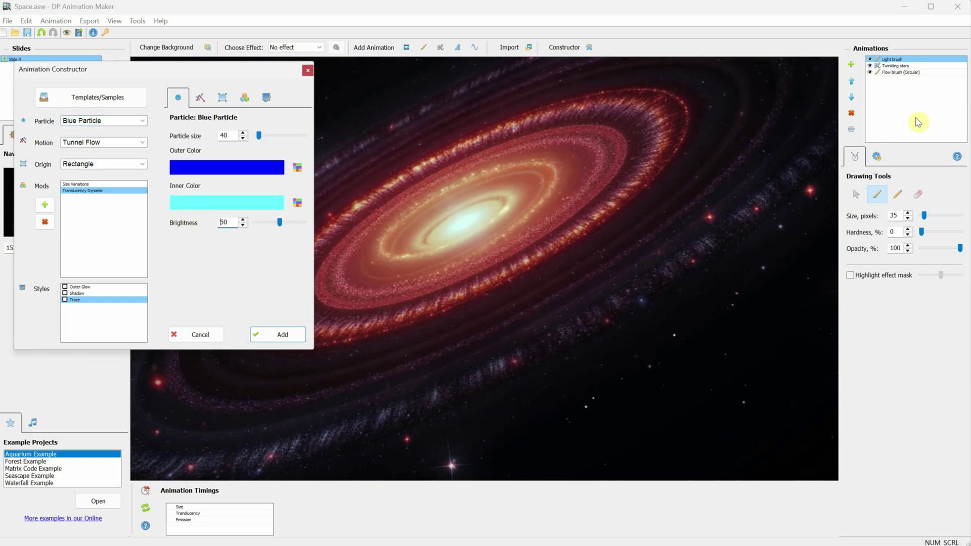
pyautogui.click(607, 126)
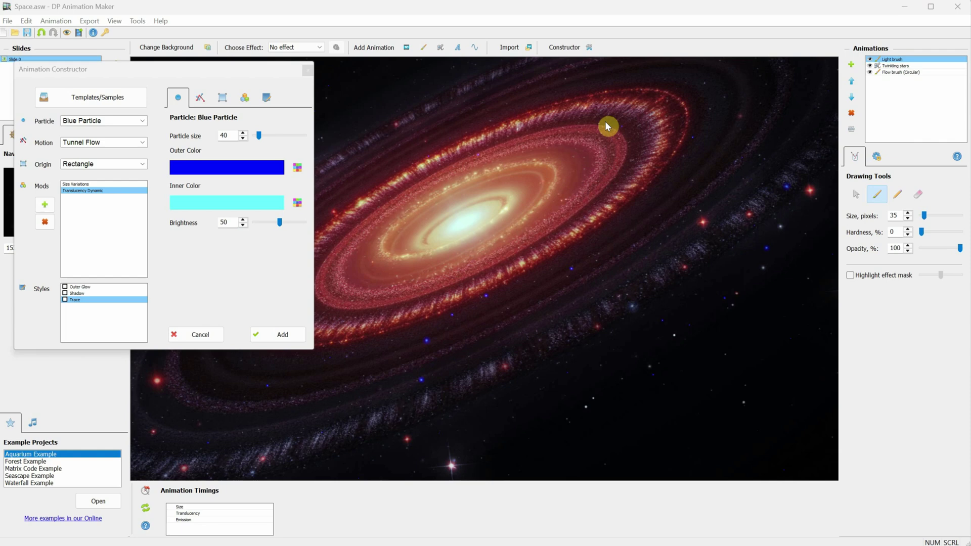
# Step: Set the outer colour to light cyan, the inner colour to white, and particle size to 20
pyautogui.click(298, 168)
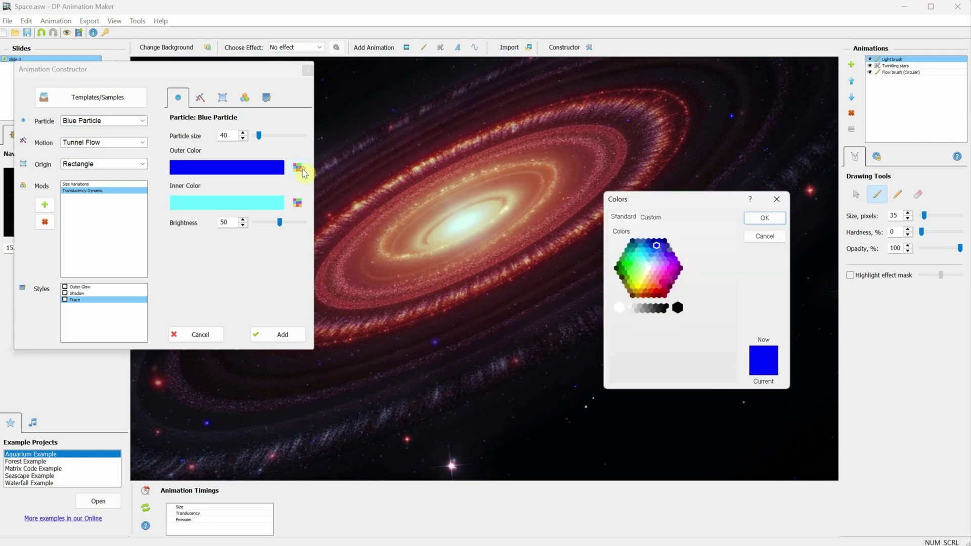
pyautogui.click(641, 262)
pyautogui.click(765, 218)
pyautogui.click(298, 203)
pyautogui.click(620, 308)
pyautogui.click(765, 217)
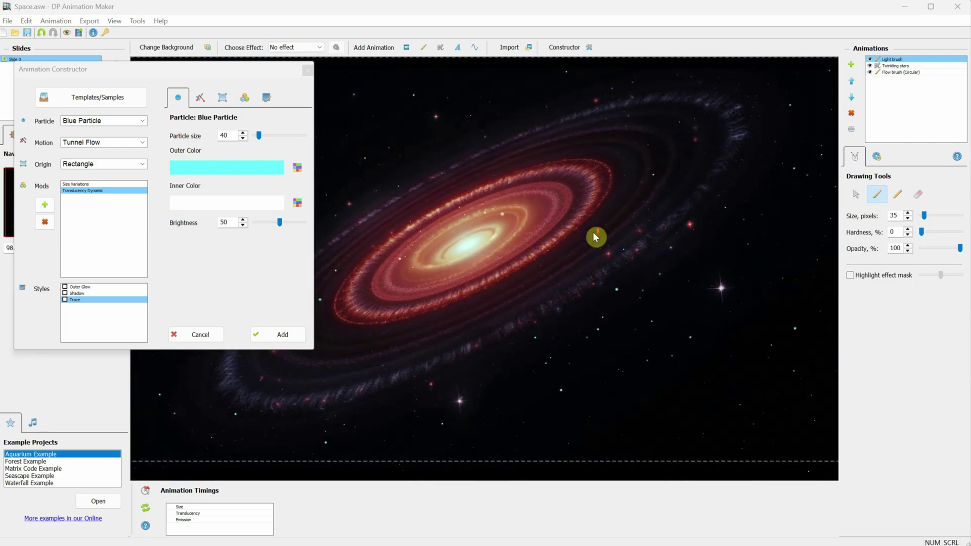
pyautogui.moveTo(258, 135); pyautogui.dragTo(258, 139)
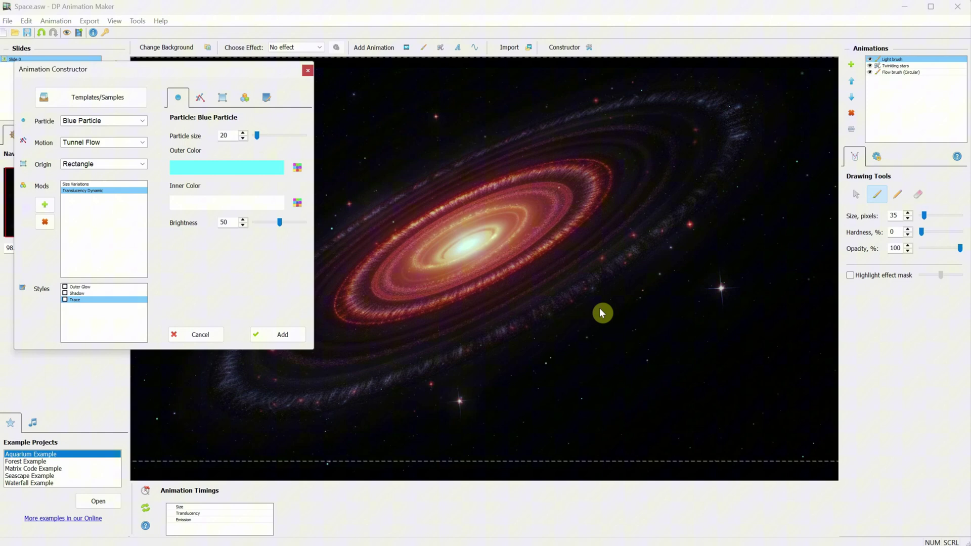
# Step: Enter 50 in Spots per period in the Tunnel Flow motion settings
pyautogui.click(200, 98)
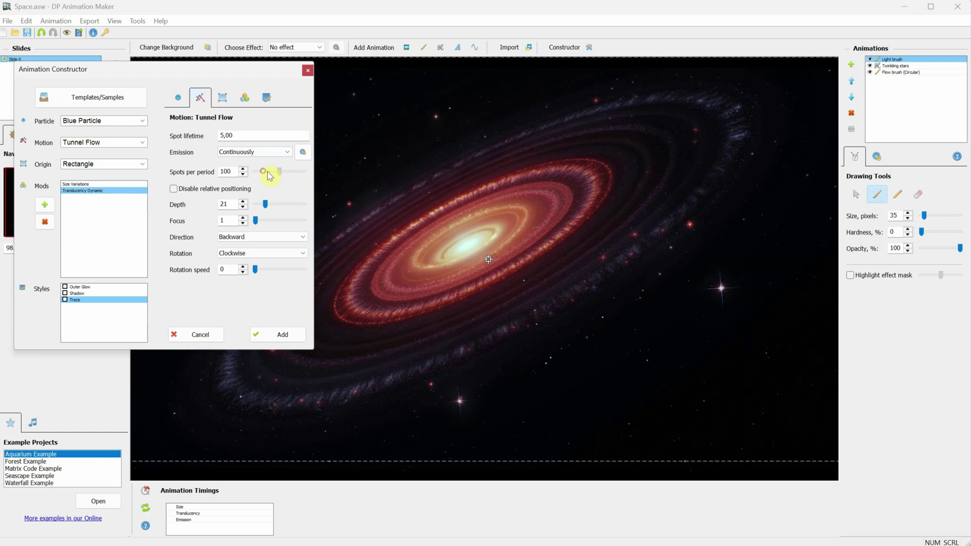
pyautogui.moveTo(269, 175); pyautogui.dragTo(320, 171)
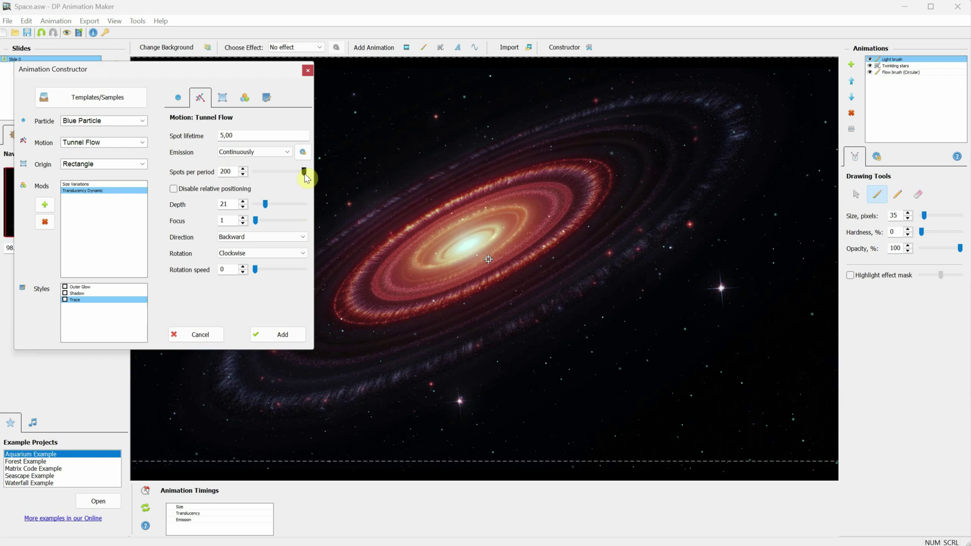
pyautogui.moveTo(304, 171); pyautogui.dragTo(199, 176)
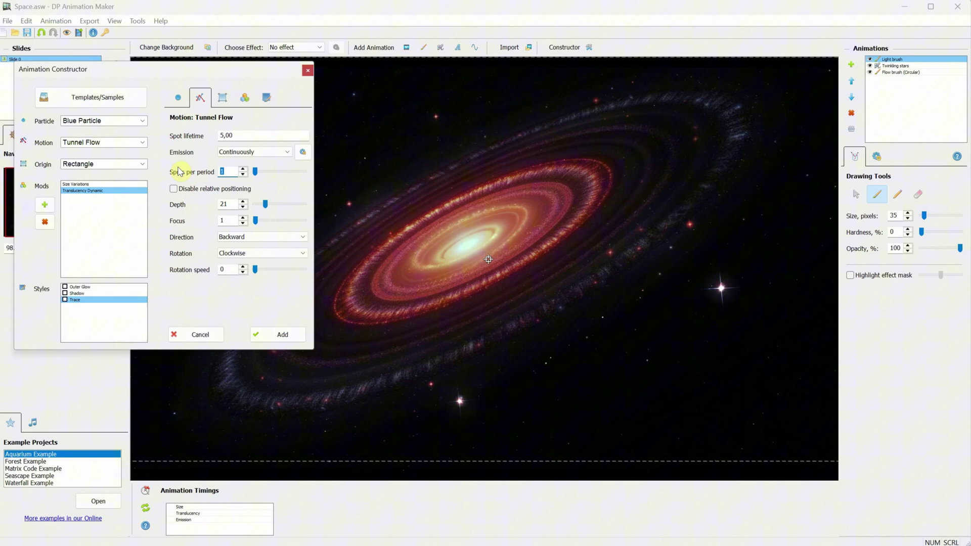
pyautogui.write('50')
pyautogui.press('Tab')
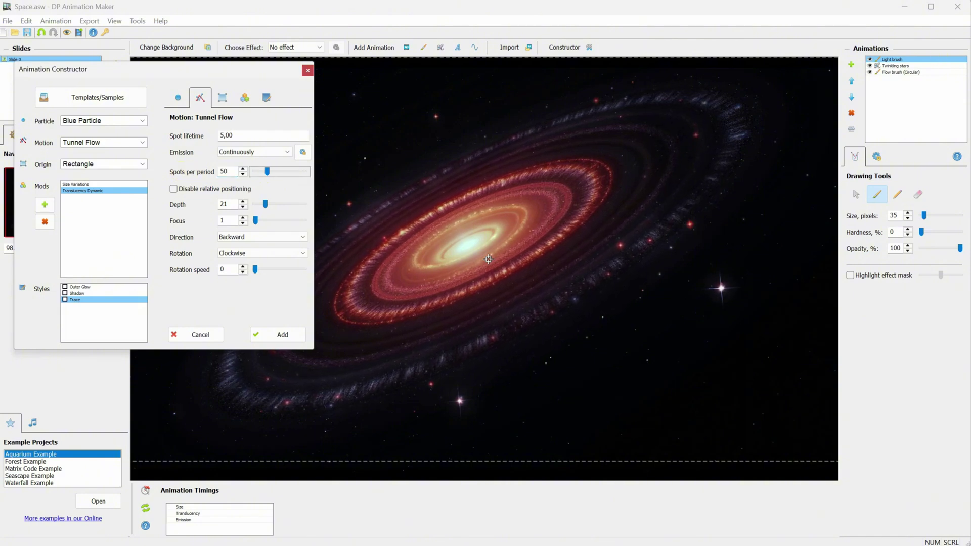
pyautogui.click(489, 259)
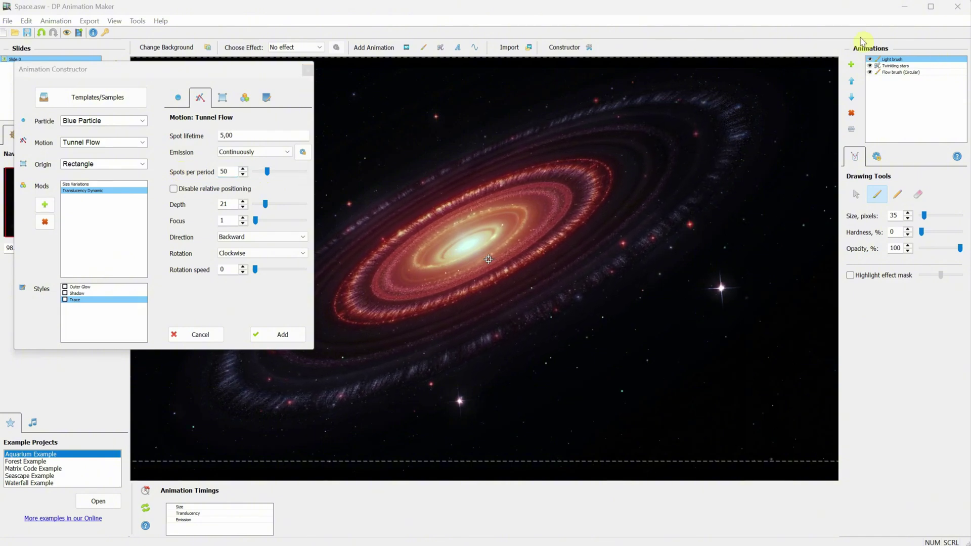
# Step: Add the Through Space 02 tunnel flow to the scene and reposition its centre point
pyautogui.click(281, 335)
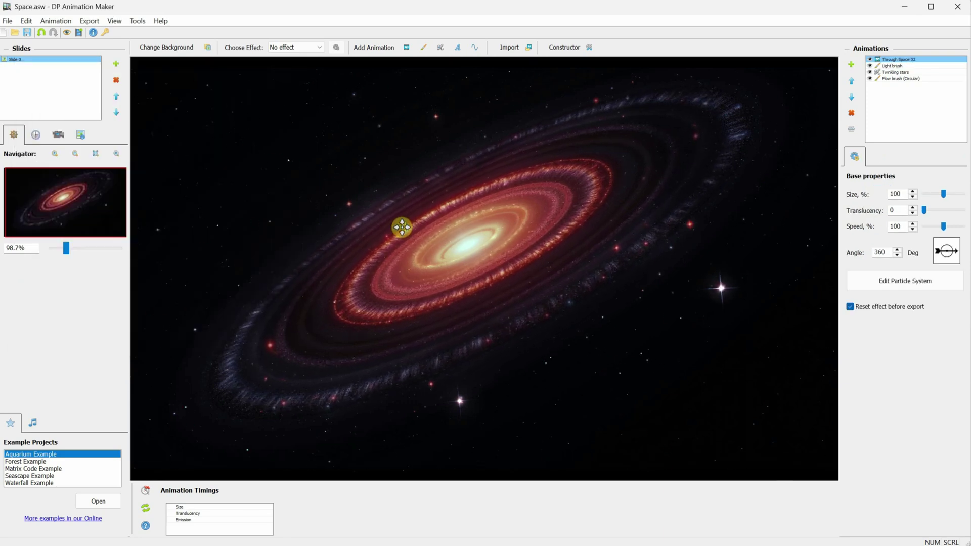
pyautogui.moveTo(403, 226)
pyautogui.mouseDown()
pyautogui.moveTo(535, 269)
pyautogui.moveTo(720, 375)
pyautogui.moveTo(338, 165)
pyautogui.moveTo(471, 244)
pyautogui.mouseUp()
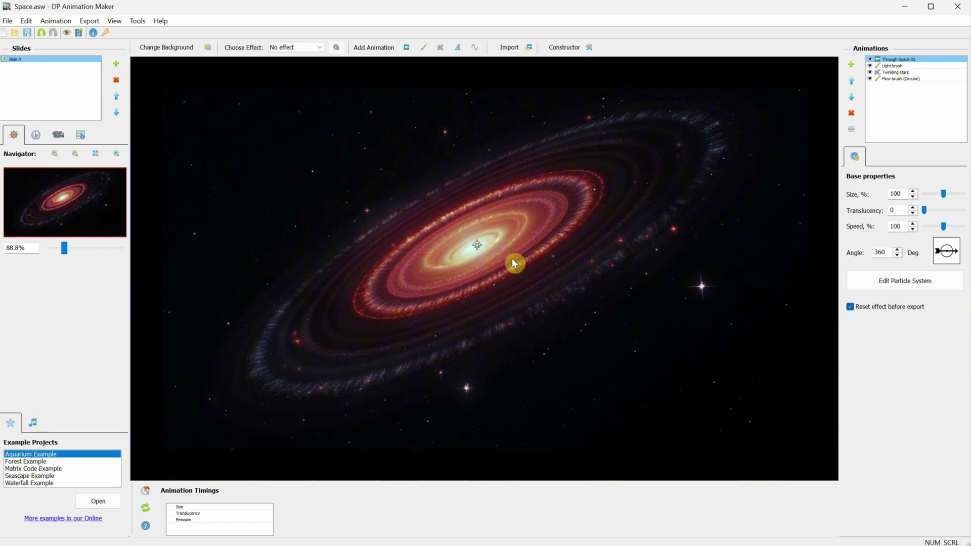
pyautogui.scroll(-1, 475, 245)
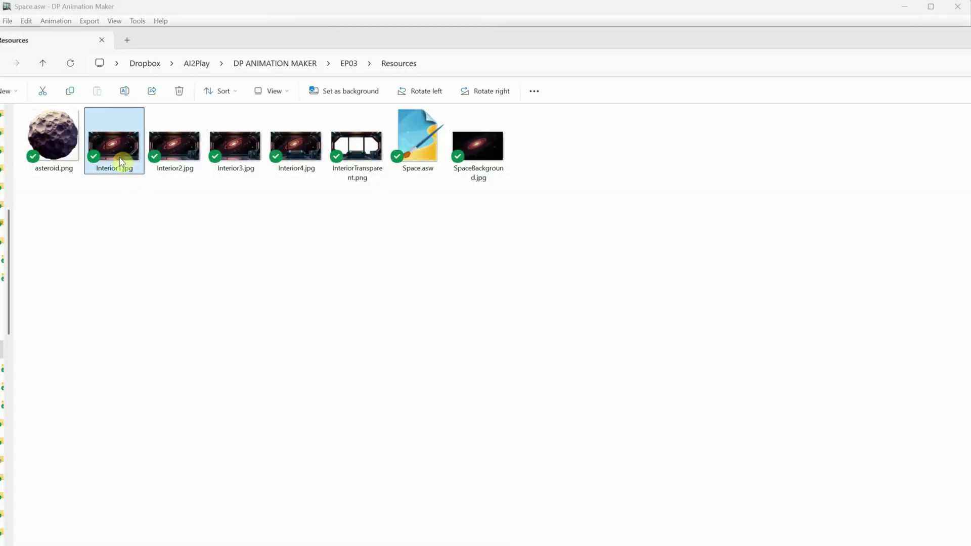
# Step: Open Interior1.jpg from the Resources folder in the image viewer
pyautogui.doubleClick(121, 161)
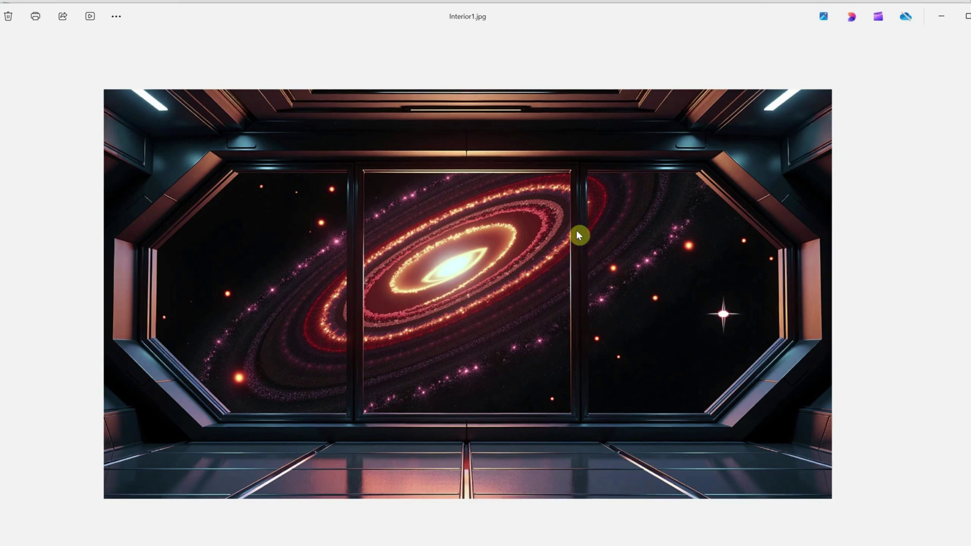
# Step: Page through Interior2–4.jpg and InteriorTransparent.png, then close the photo viewer
pyautogui.press('Right')
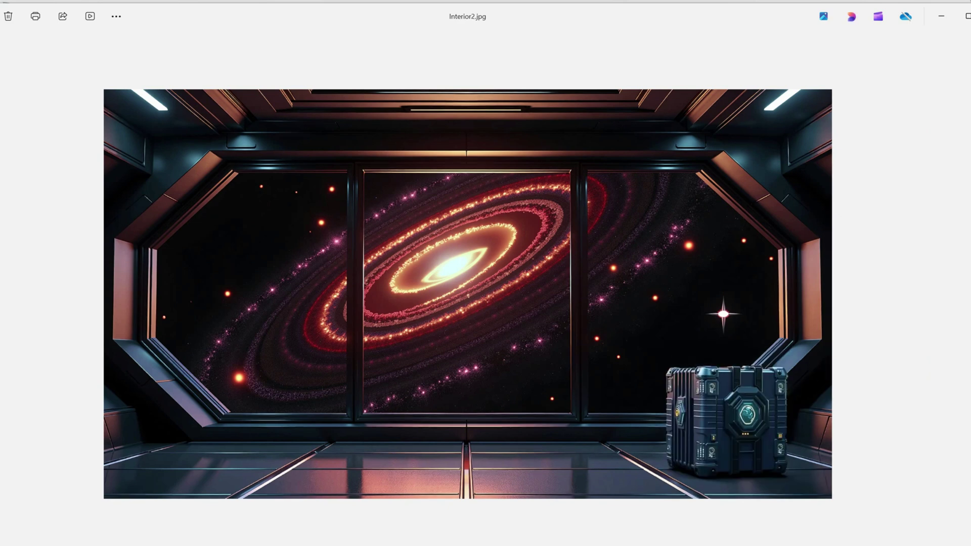
pyautogui.press('Right')
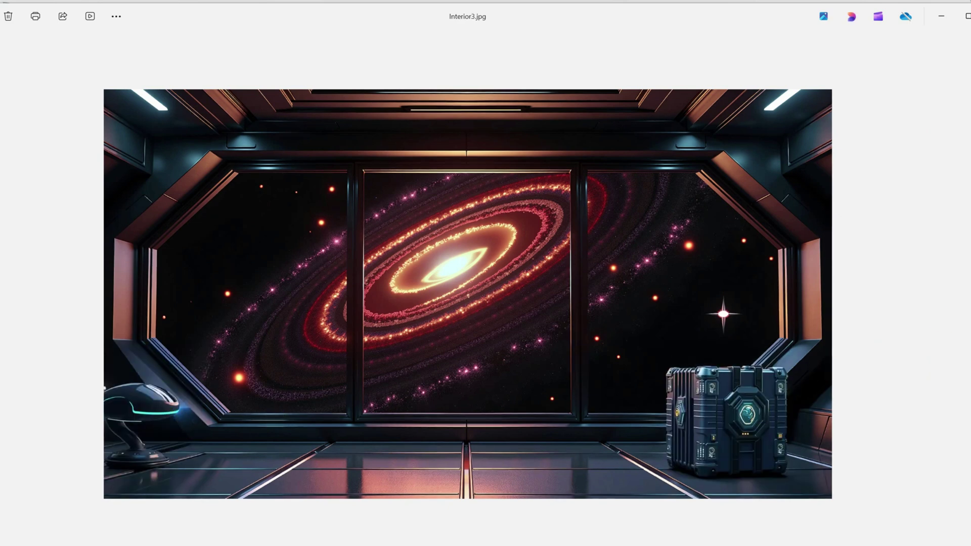
pyautogui.press('Right')
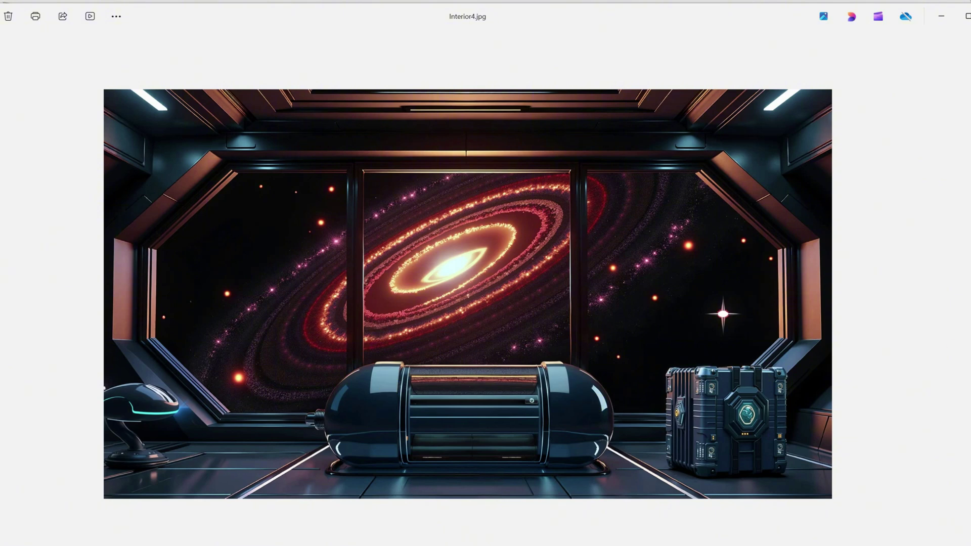
pyautogui.press('Right')
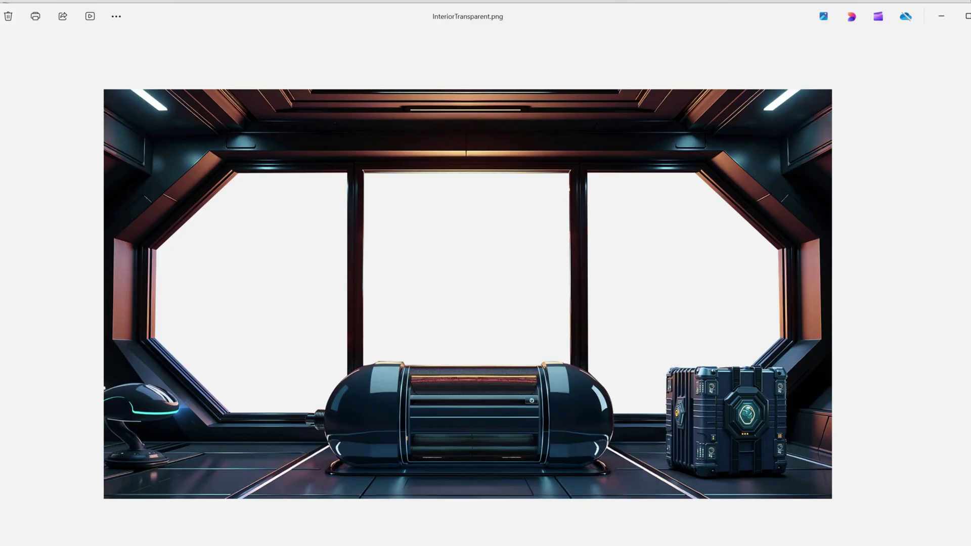
pyautogui.hotkey('alt', 'F4')
pyautogui.hotkey('alt', 'F4')
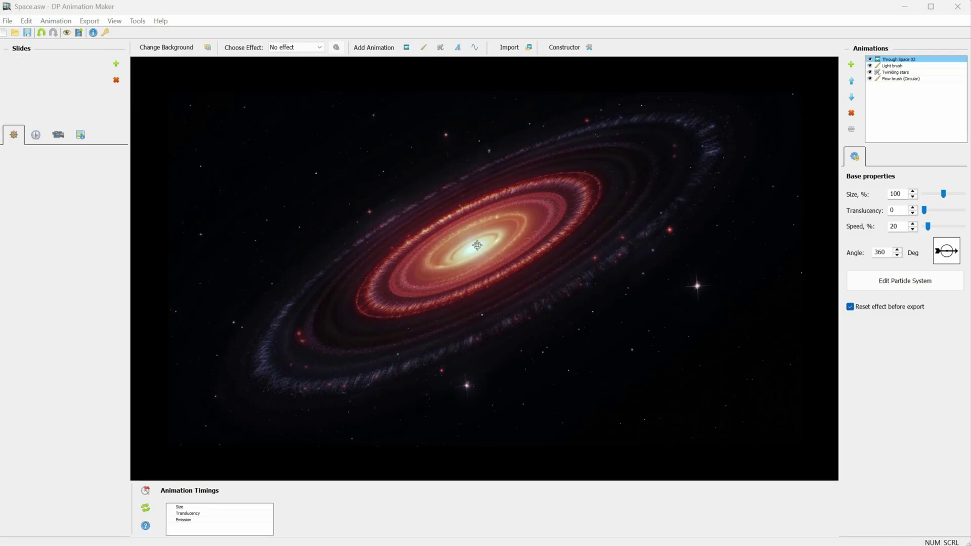
# Step: Import InteriorTransparent.png into the scene using the Still Object template
pyautogui.click(515, 53)
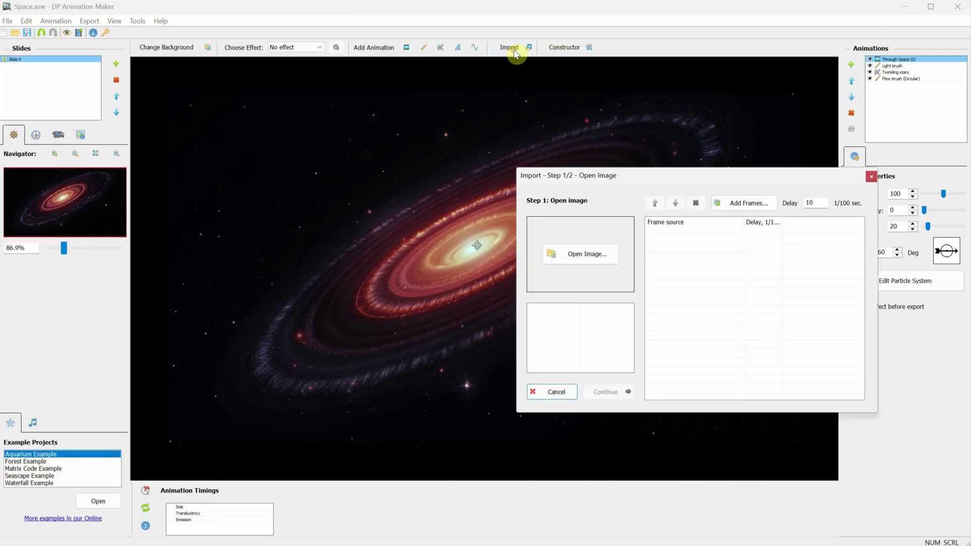
pyautogui.click(592, 259)
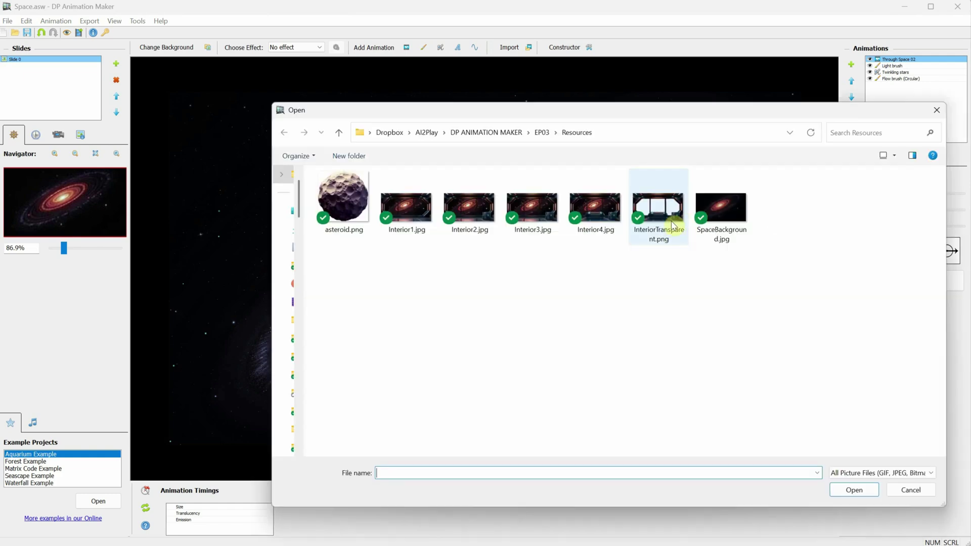
pyautogui.doubleClick(673, 226)
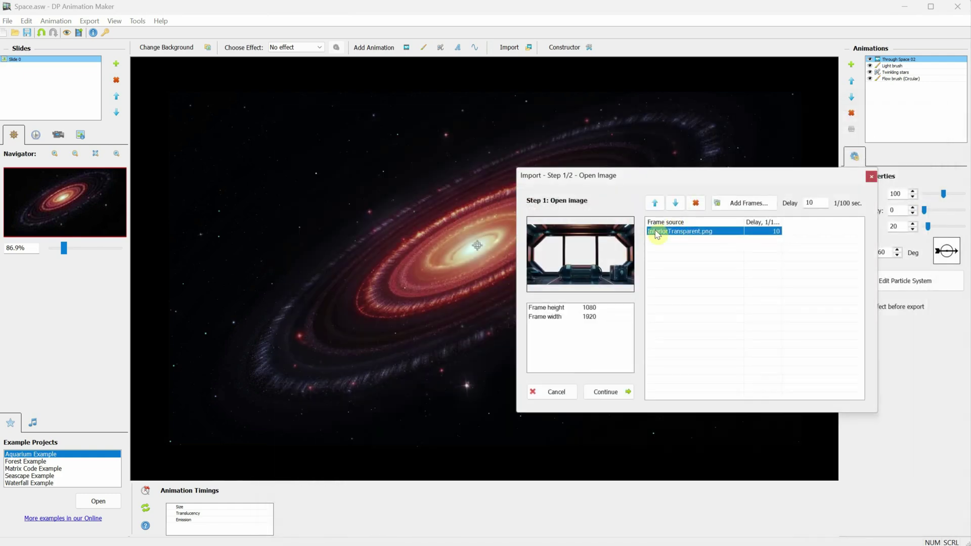
pyautogui.click(614, 394)
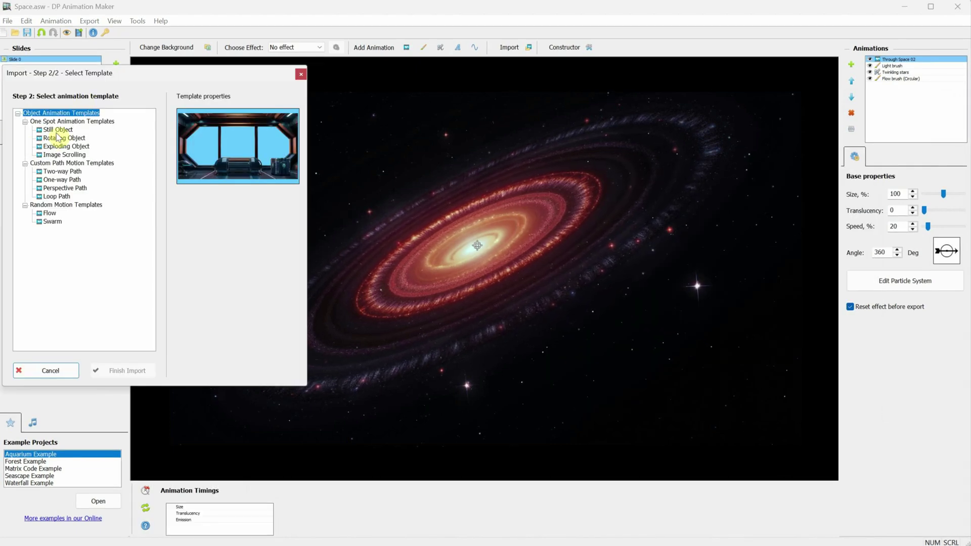
pyautogui.click(59, 131)
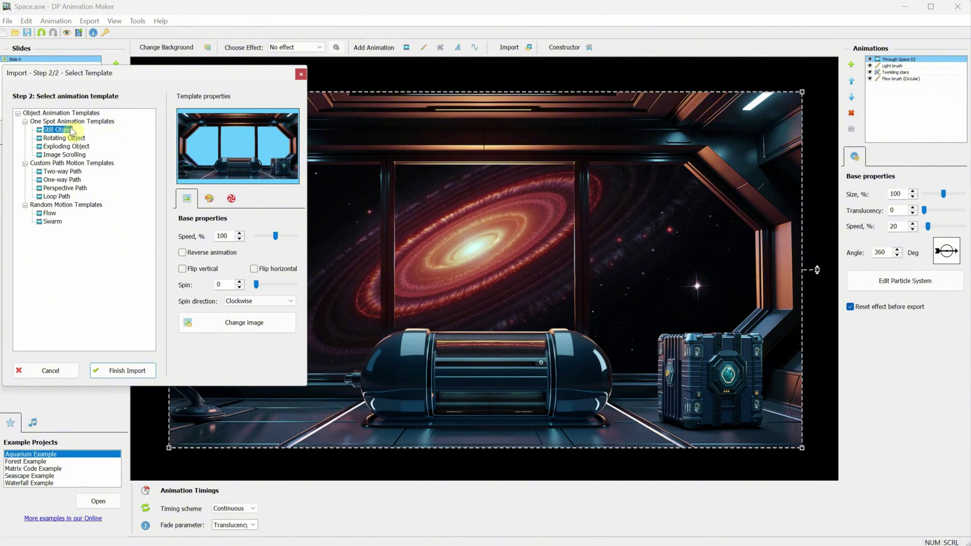
pyautogui.click(130, 373)
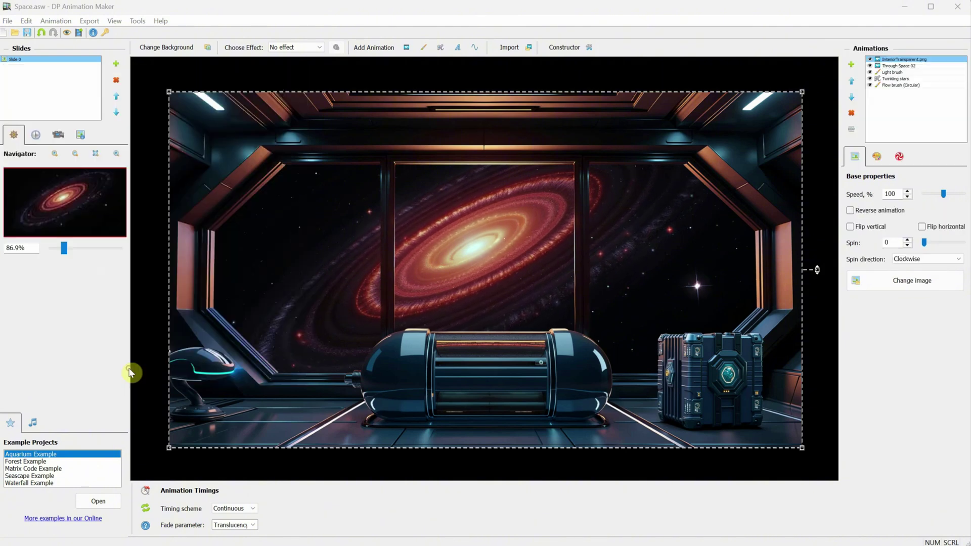
# Step: Toggle the interior layer's visibility and move it beneath the galaxy layer
pyautogui.click(870, 60)
pyautogui.click(870, 60)
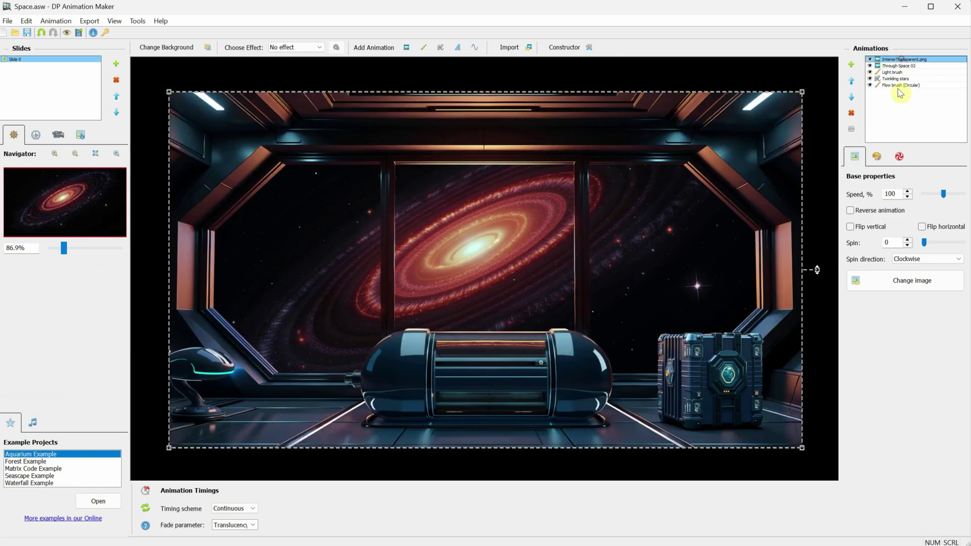
pyautogui.click(852, 98)
pyautogui.click(852, 97)
pyautogui.click(852, 98)
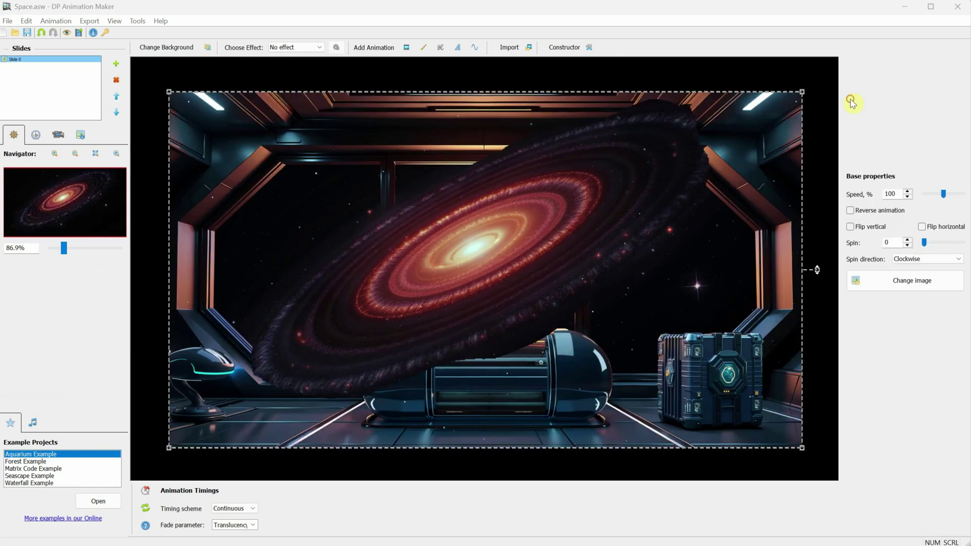
pyautogui.click(852, 97)
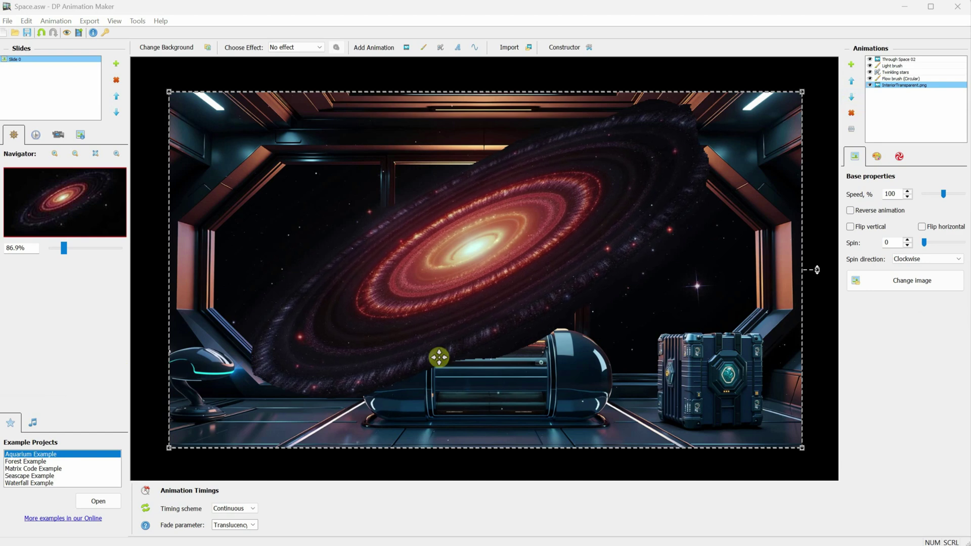
# Step: Move the interior image back above the galaxy and stretch it to fill the canvas
pyautogui.click(853, 84)
pyautogui.click(853, 84)
pyautogui.click(853, 84)
pyautogui.click(853, 84)
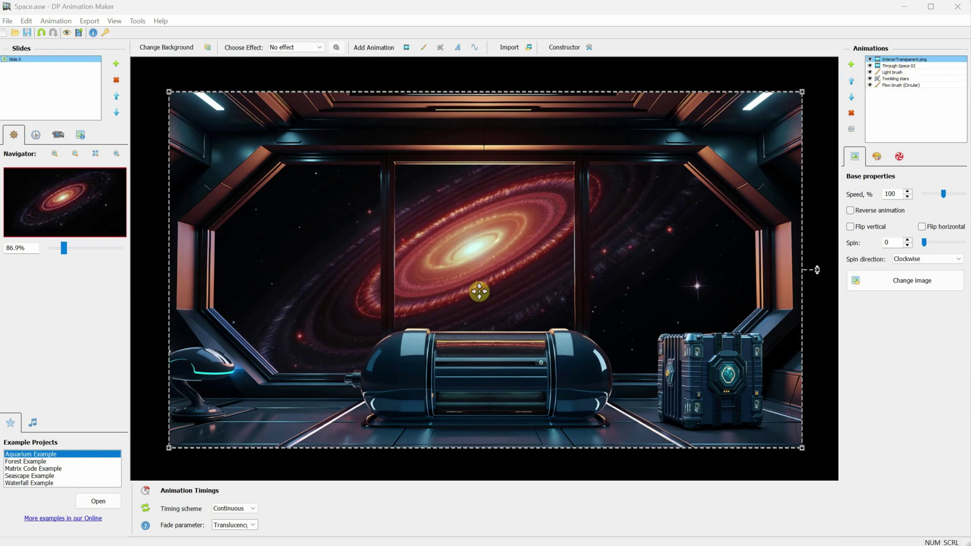
pyautogui.moveTo(816, 270); pyautogui.dragTo(836, 270)
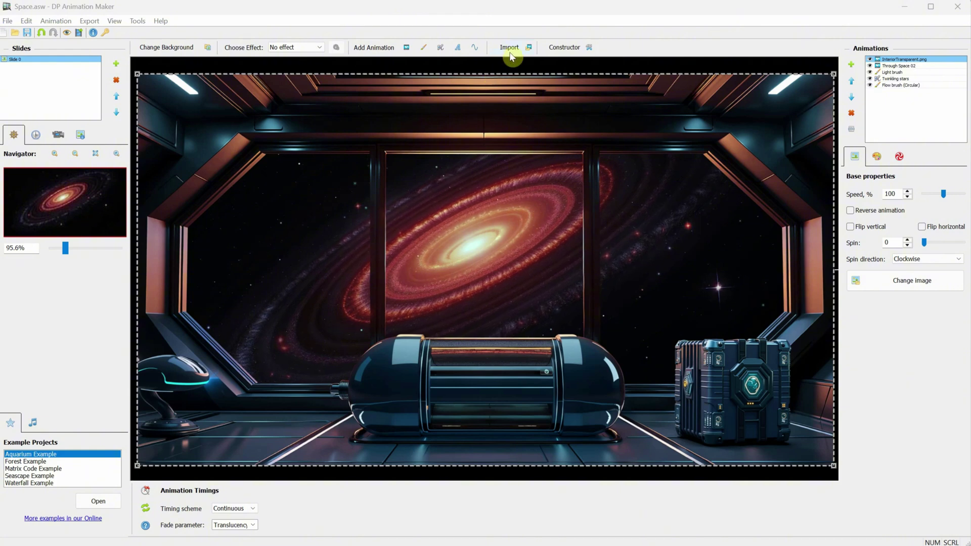
# Step: In a new Constructor animation, load asteroid.png as the custom particle image
pyautogui.click(568, 49)
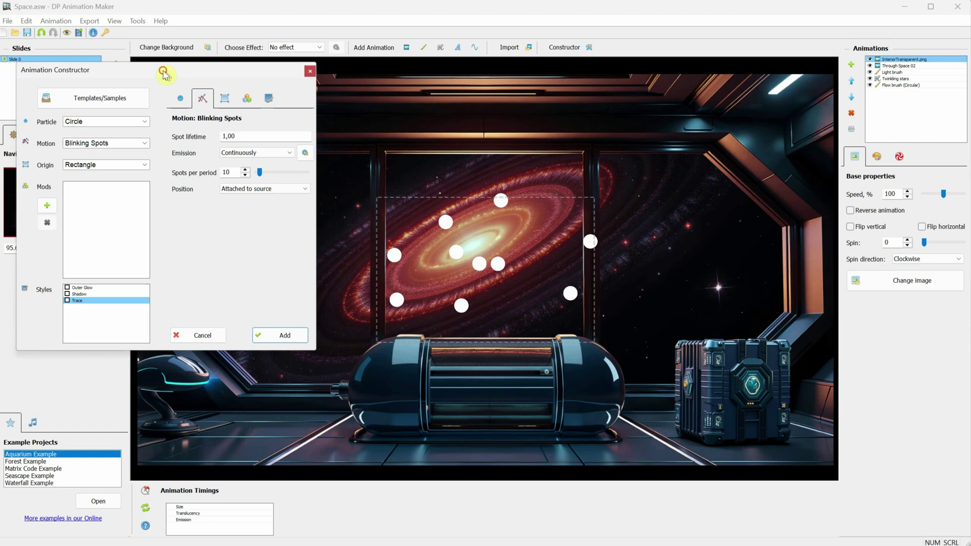
pyautogui.moveTo(166, 74); pyautogui.dragTo(177, 82)
pyautogui.click(105, 129)
pyautogui.scroll(2, 103, 131)
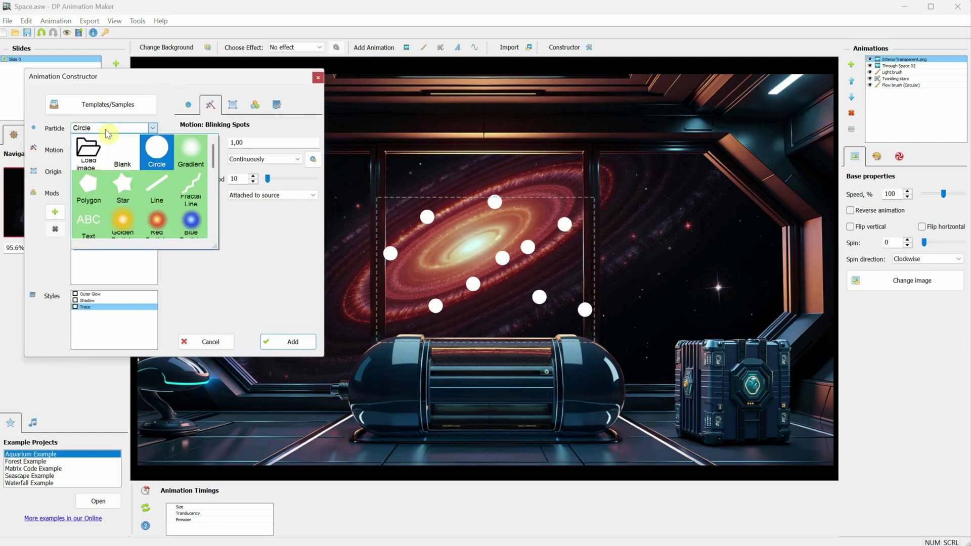
pyautogui.click(96, 152)
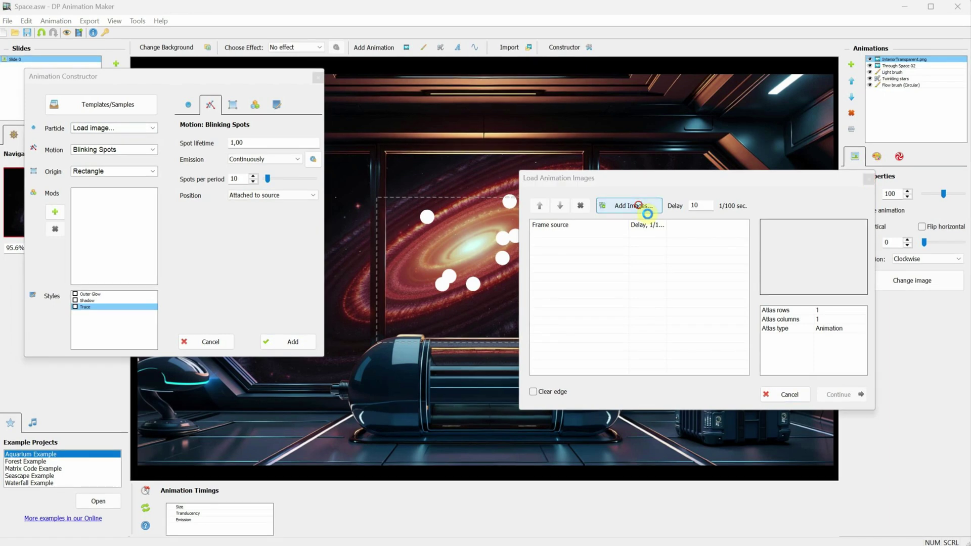
pyautogui.click(648, 212)
pyautogui.doubleClick(596, 239)
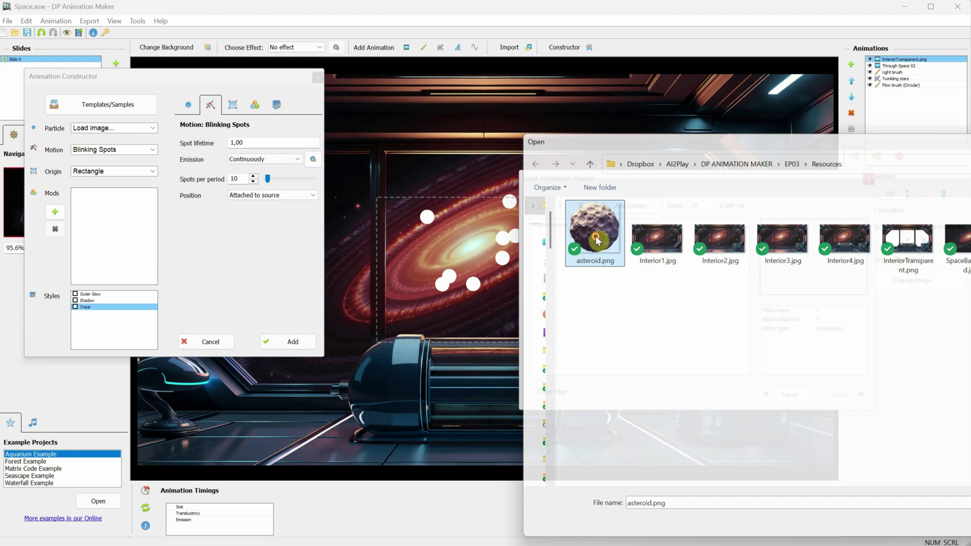
pyautogui.click(839, 396)
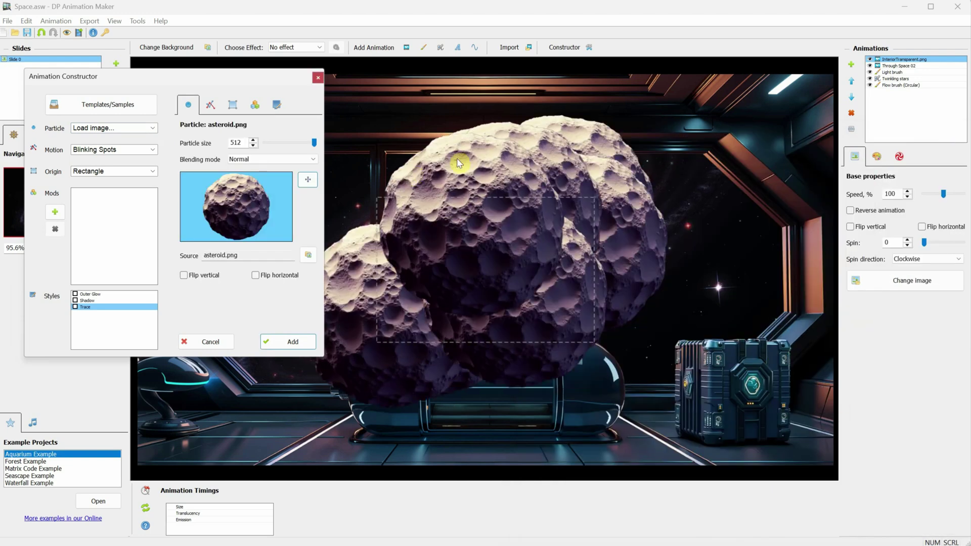
# Step: Try Lattice and Random motions, then settle on Tunnel Flow for the asteroids
pyautogui.click(118, 150)
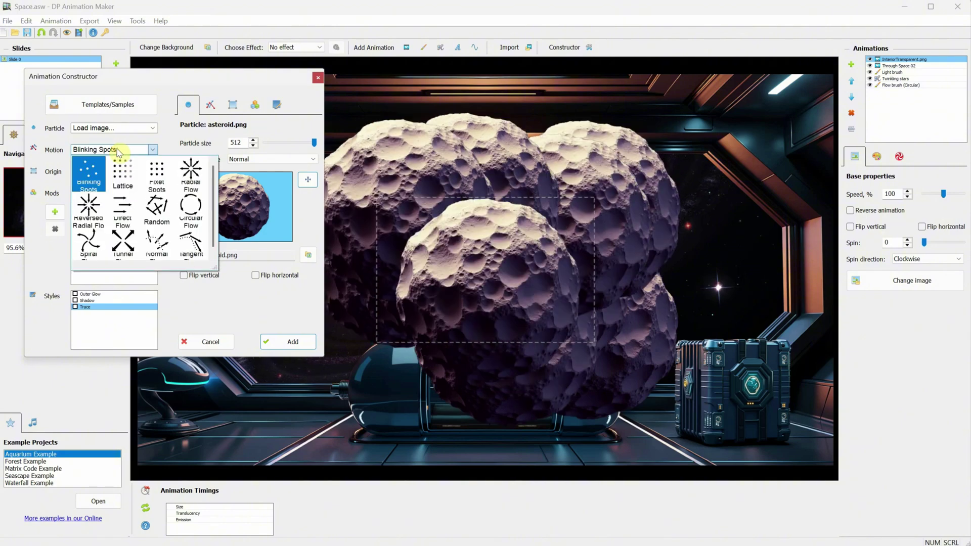
pyautogui.click(127, 171)
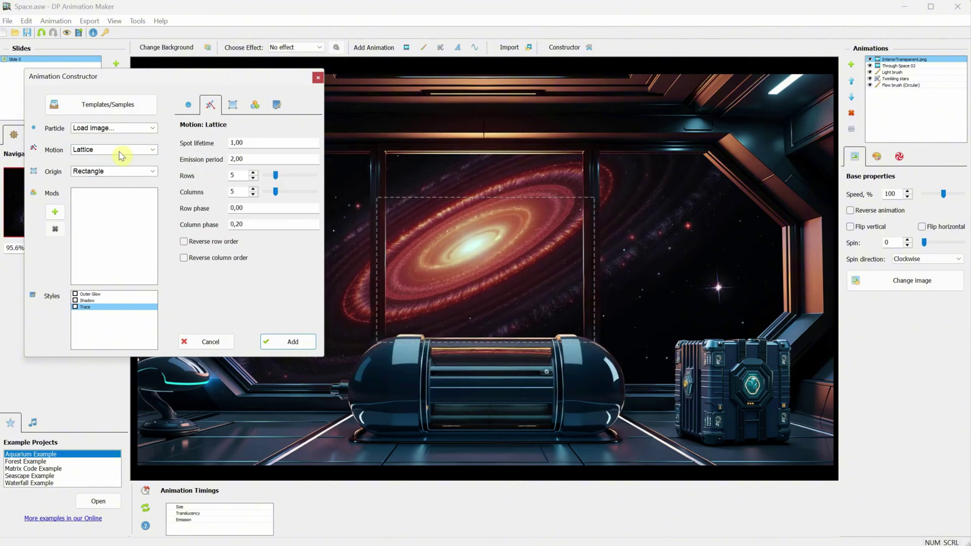
pyautogui.click(121, 151)
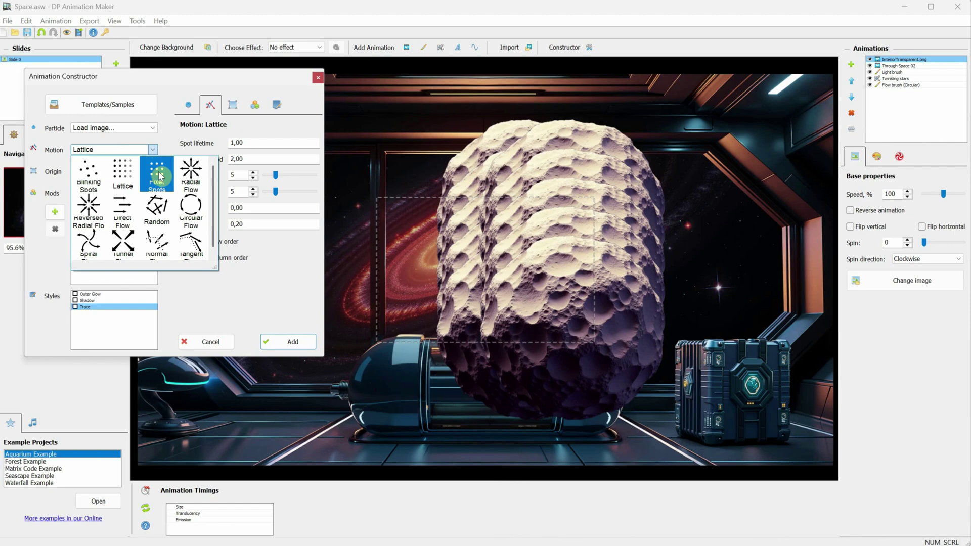
pyautogui.click(159, 215)
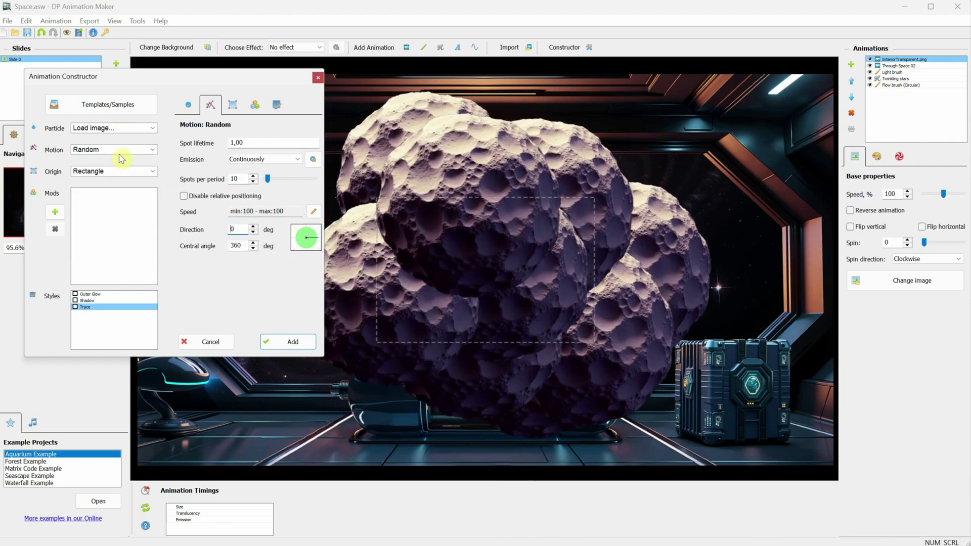
pyautogui.click(123, 152)
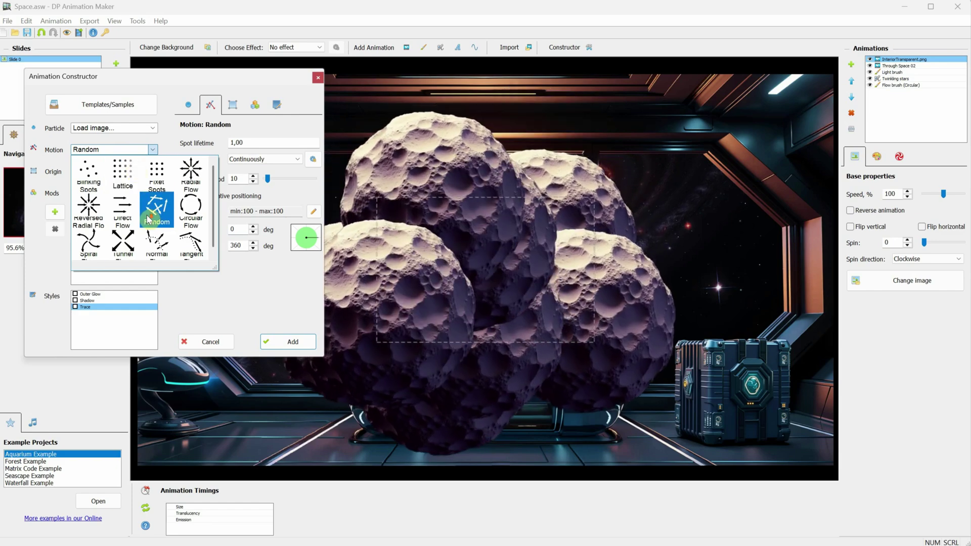
pyautogui.click(135, 239)
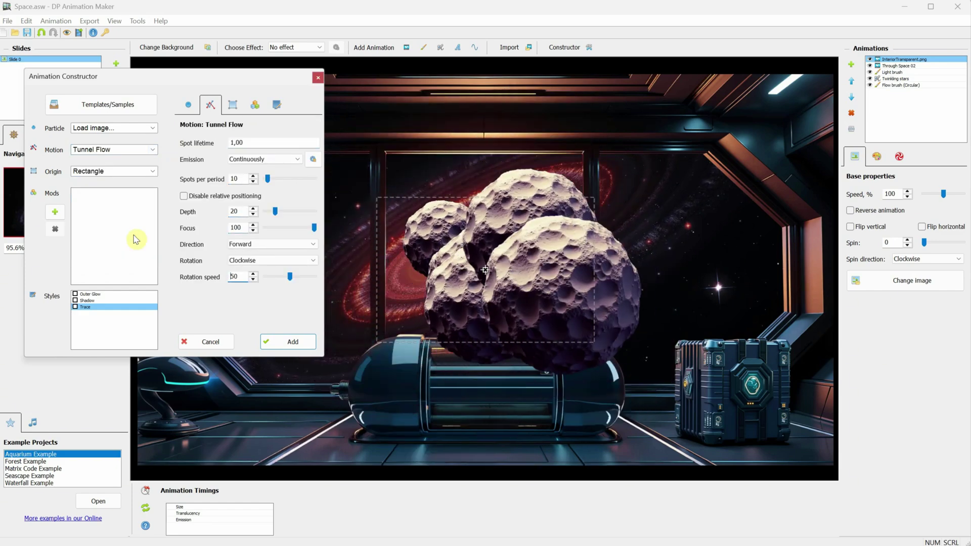
# Step: Shrink the asteroid particles and stretch the emission area up-right and down-left
pyautogui.click(191, 103)
pyautogui.moveTo(316, 143); pyautogui.dragTo(271, 144)
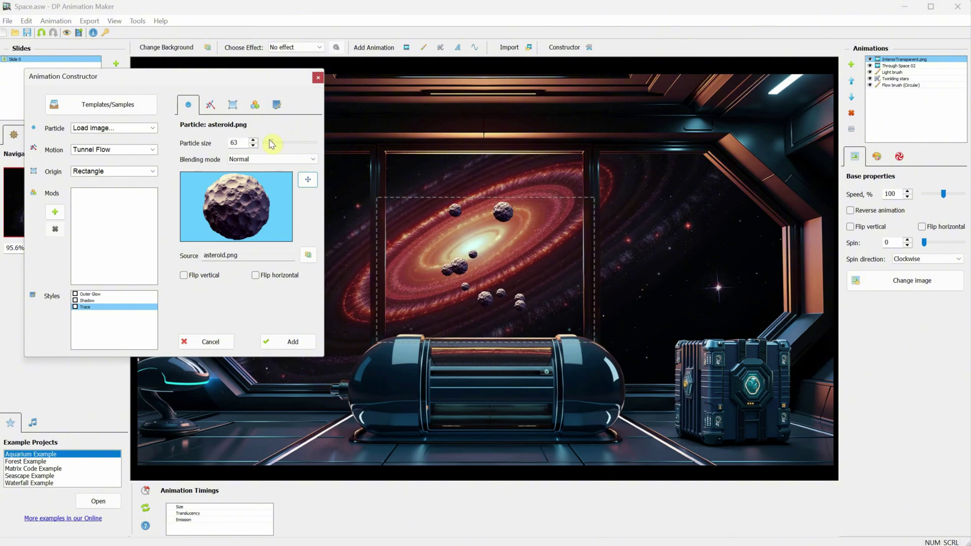
pyautogui.click(233, 105)
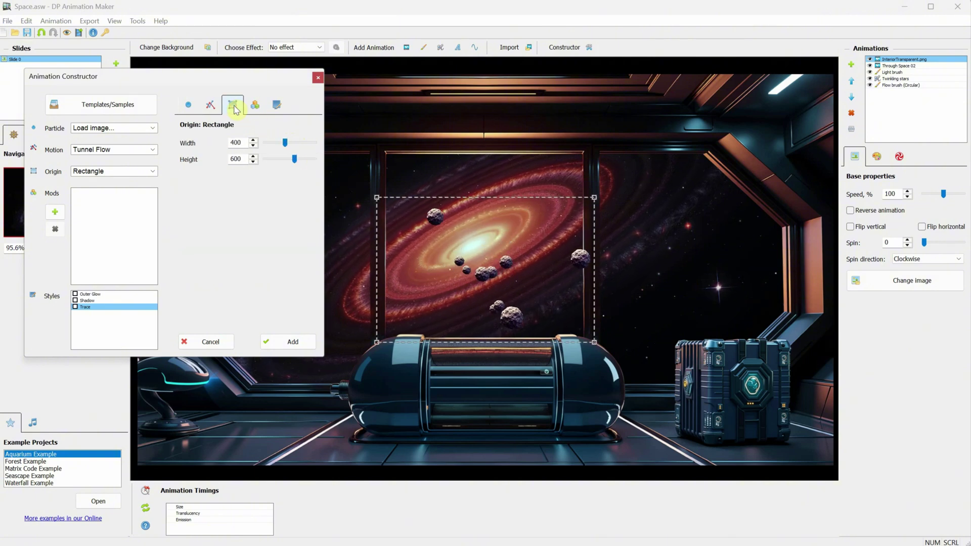
pyautogui.moveTo(594, 197); pyautogui.dragTo(776, 125)
pyautogui.moveTo(374, 342); pyautogui.dragTo(169, 427)
# Step: Make the asteroids flow Backward with rotation speed 0 and 1 spot per period, then add the system
pyautogui.click(210, 106)
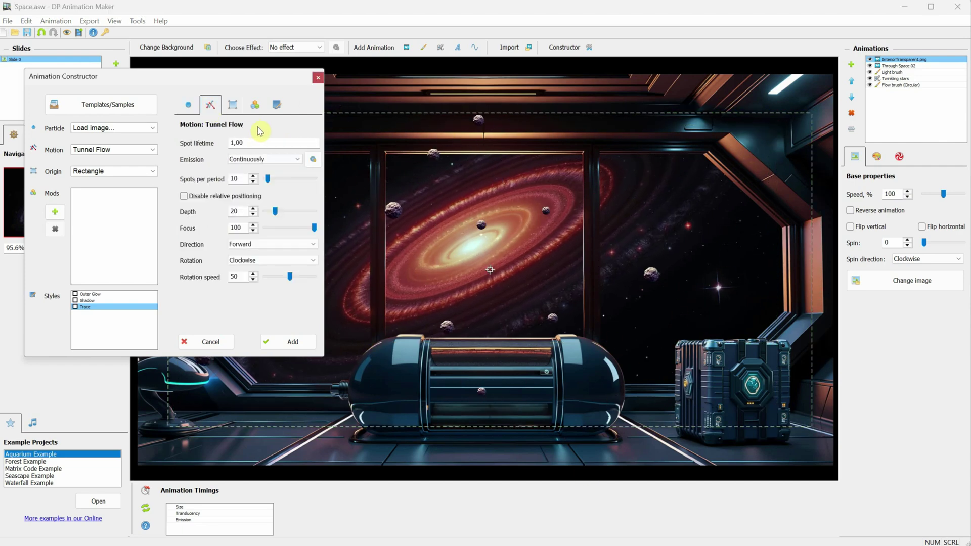
pyautogui.click(252, 245)
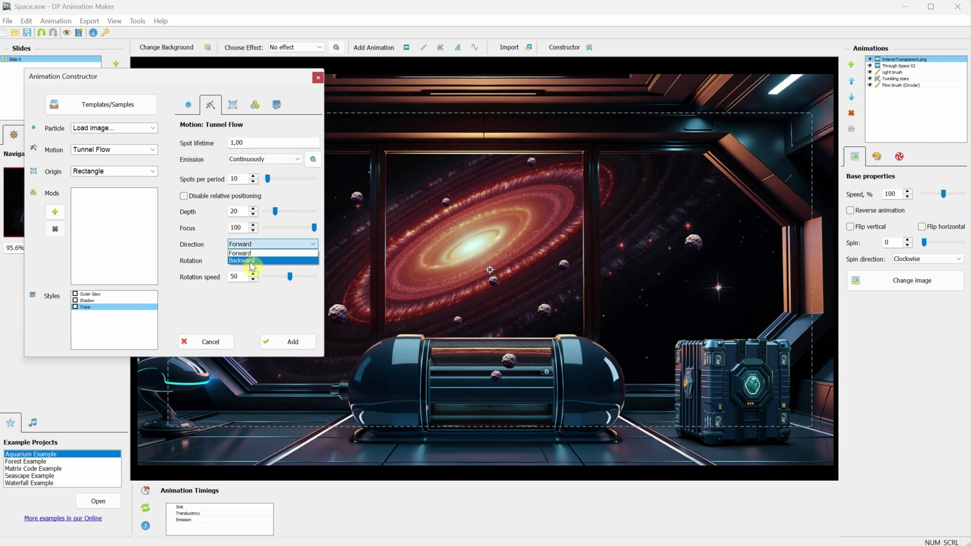
pyautogui.click(243, 260)
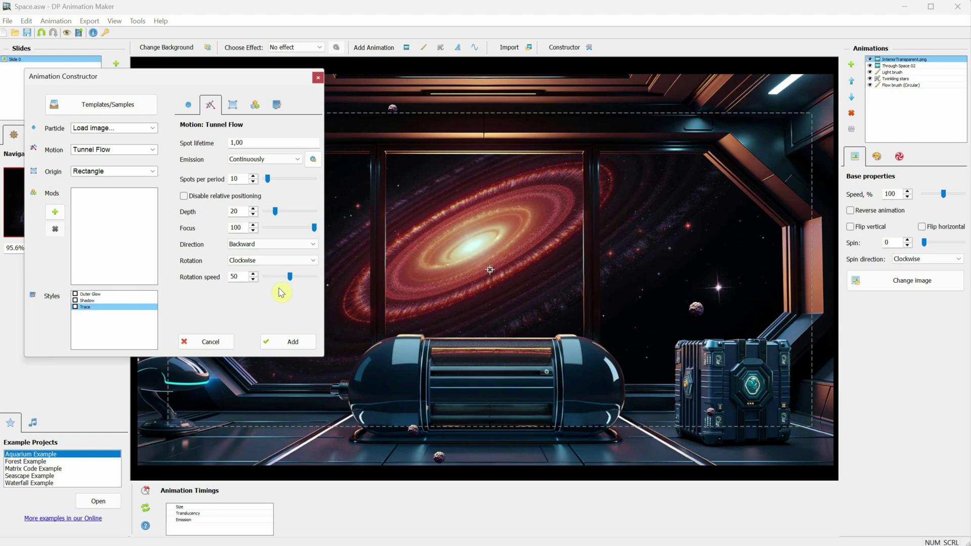
pyautogui.moveTo(290, 279); pyautogui.dragTo(244, 265)
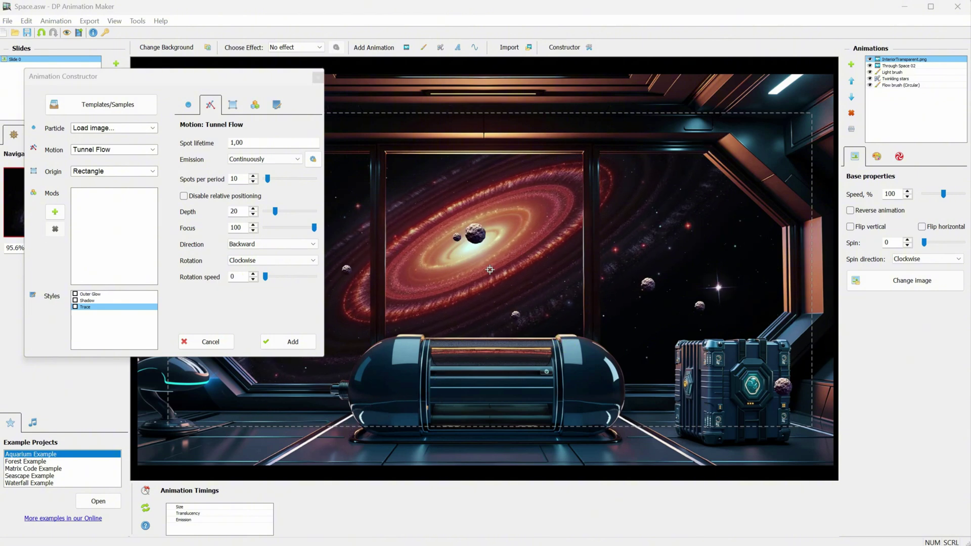
pyautogui.moveTo(268, 179); pyautogui.dragTo(264, 180)
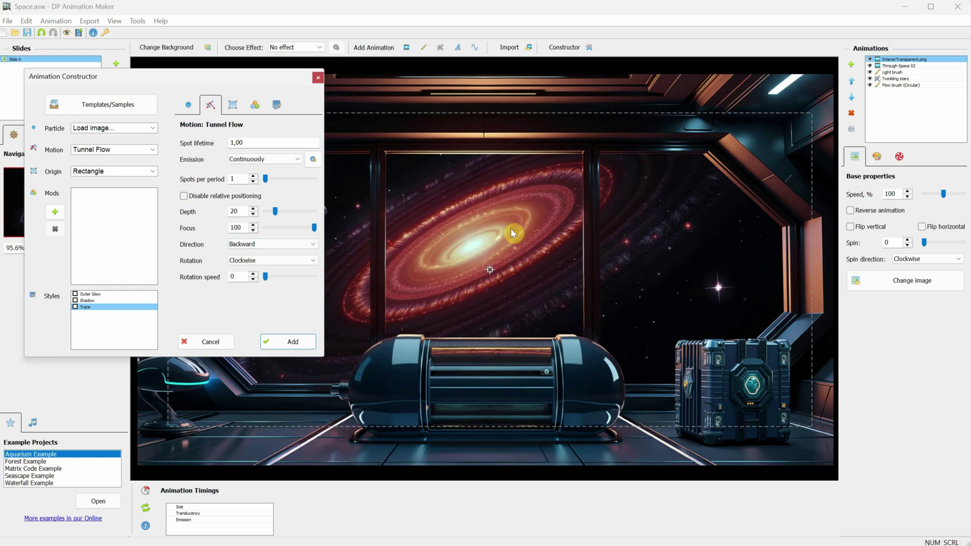
pyautogui.click(294, 346)
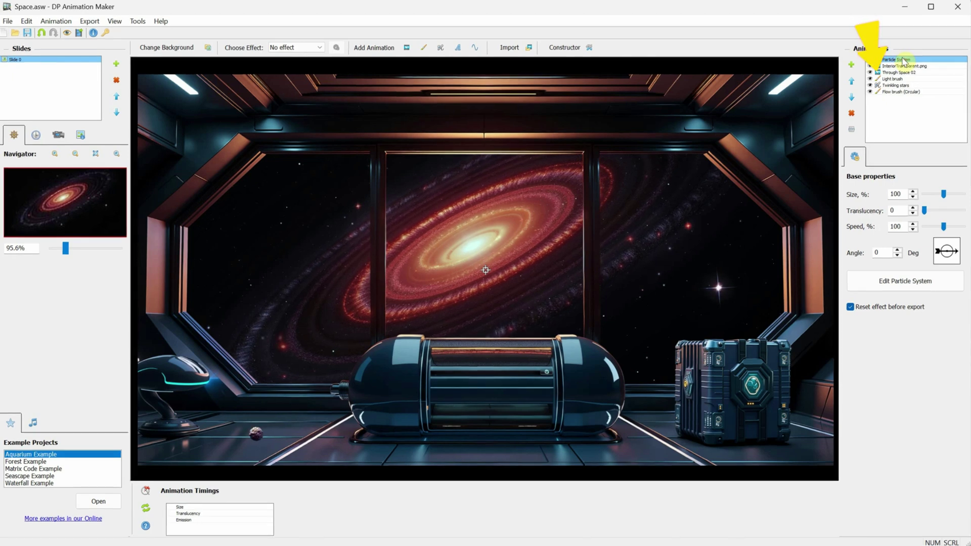
# Step: Shift the Particle System layer one place down, beneath InteriorTransparent.png
pyautogui.click(852, 99)
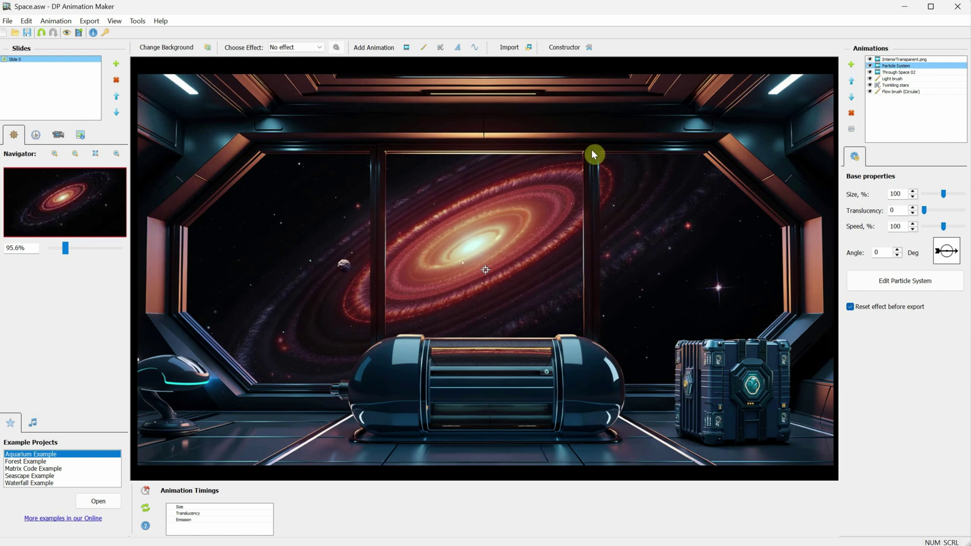
# Step: Import asteroid.png and choose the One-way Path animation template
pyautogui.click(516, 48)
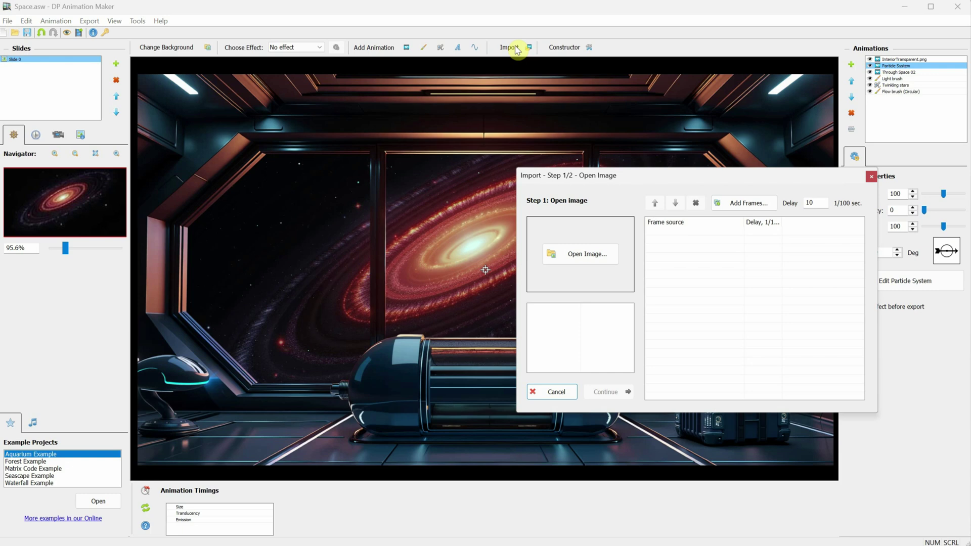
pyautogui.click(597, 259)
pyautogui.doubleClick(594, 235)
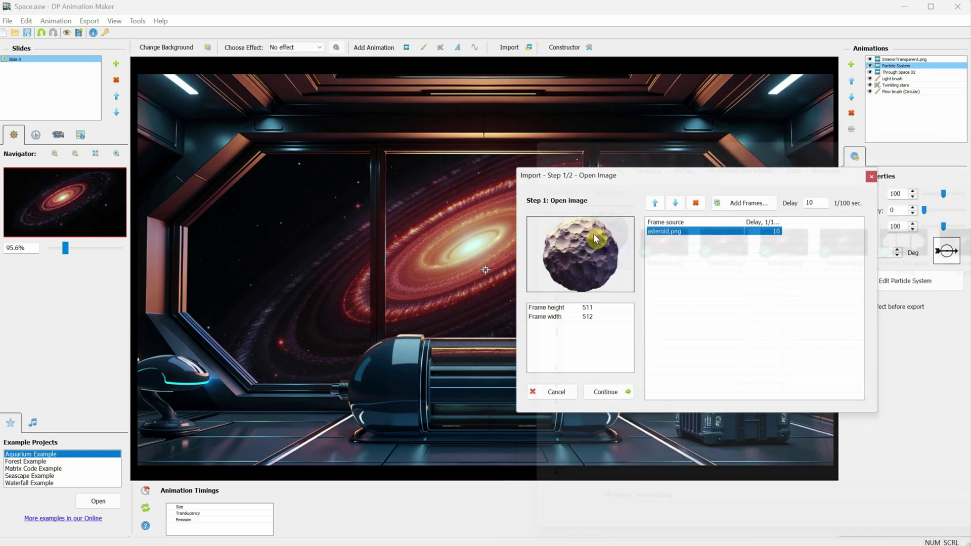
pyautogui.click(621, 392)
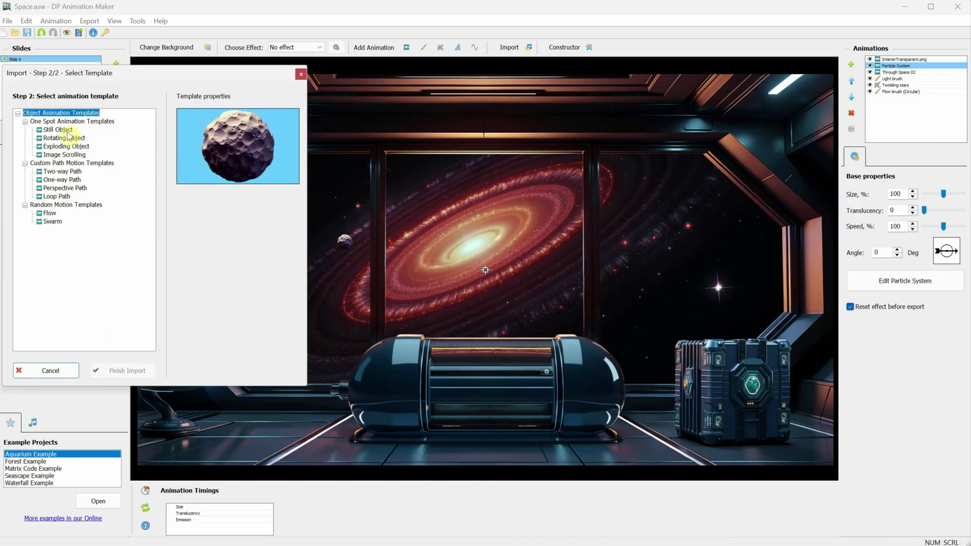
pyautogui.click(65, 138)
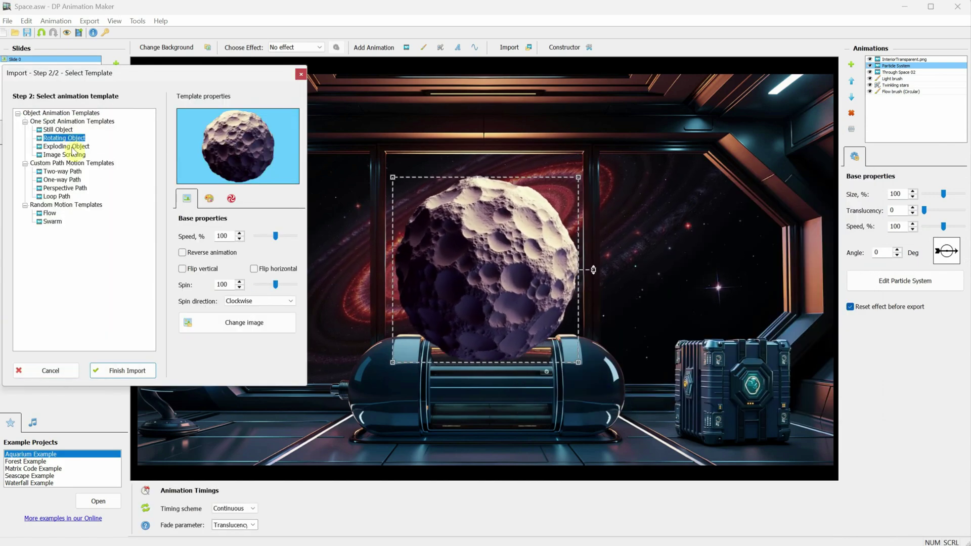
pyautogui.click(73, 148)
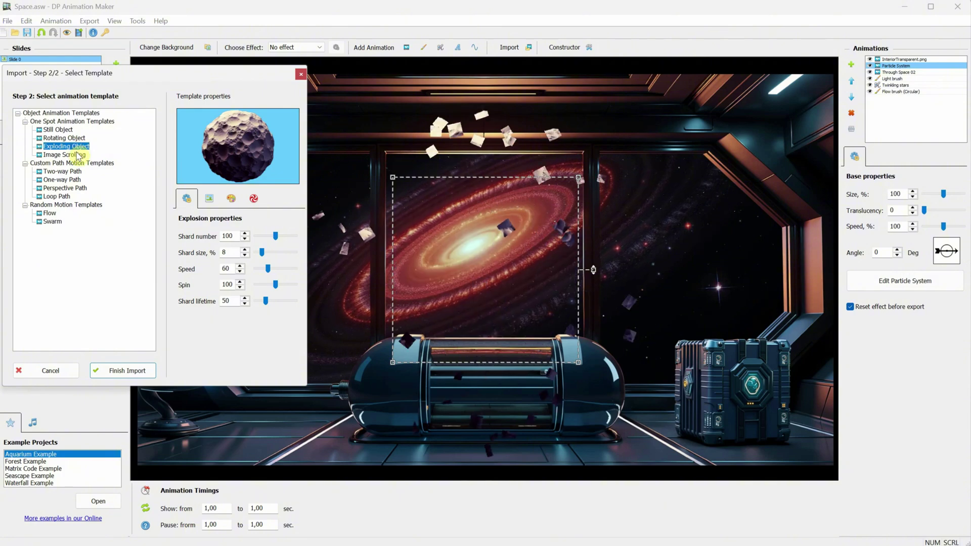
pyautogui.click(71, 180)
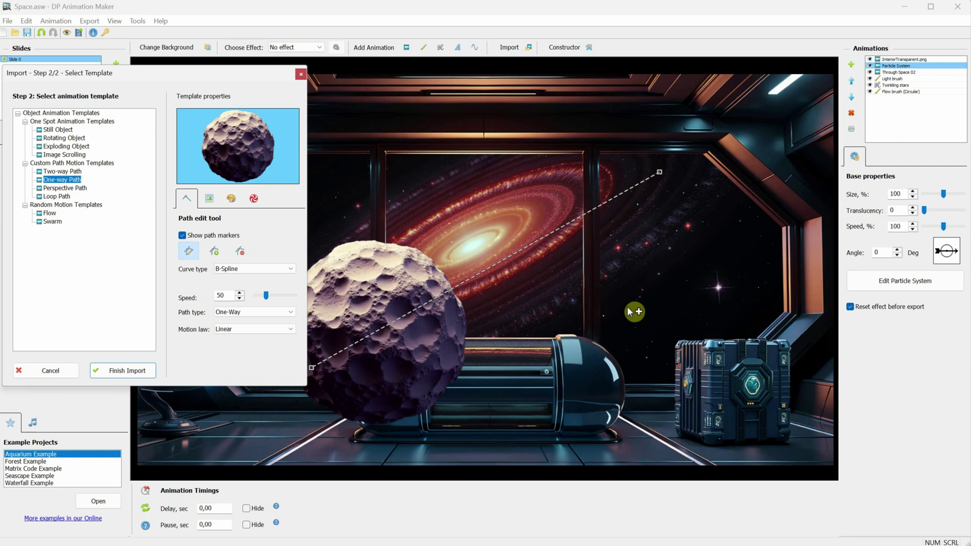
# Step: Draw the path diagonally to the top-right corner and shrink the asteroid to 132 px
pyautogui.moveTo(659, 172); pyautogui.dragTo(797, 107)
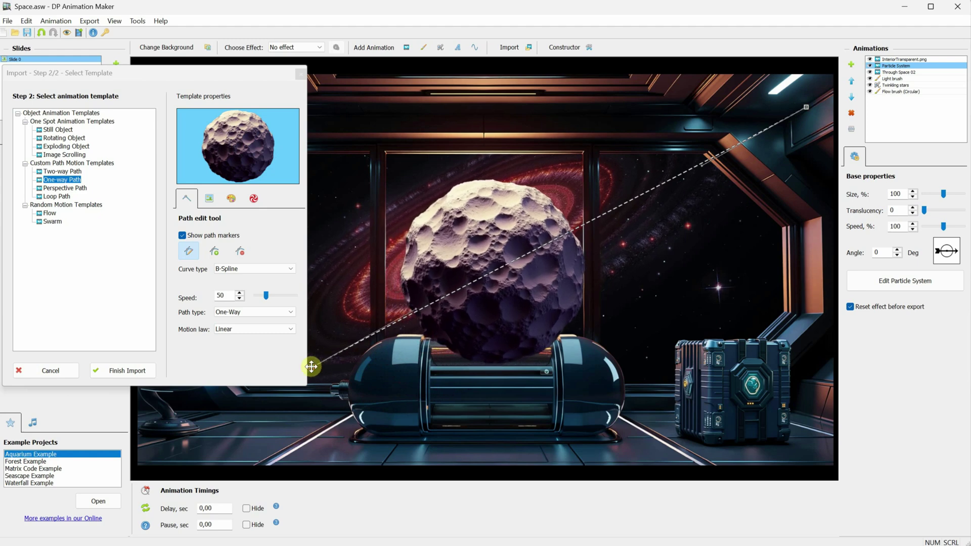
pyautogui.moveTo(311, 366)
pyautogui.mouseDown()
pyautogui.moveTo(612, 390)
pyautogui.moveTo(228, 390)
pyautogui.mouseUp()
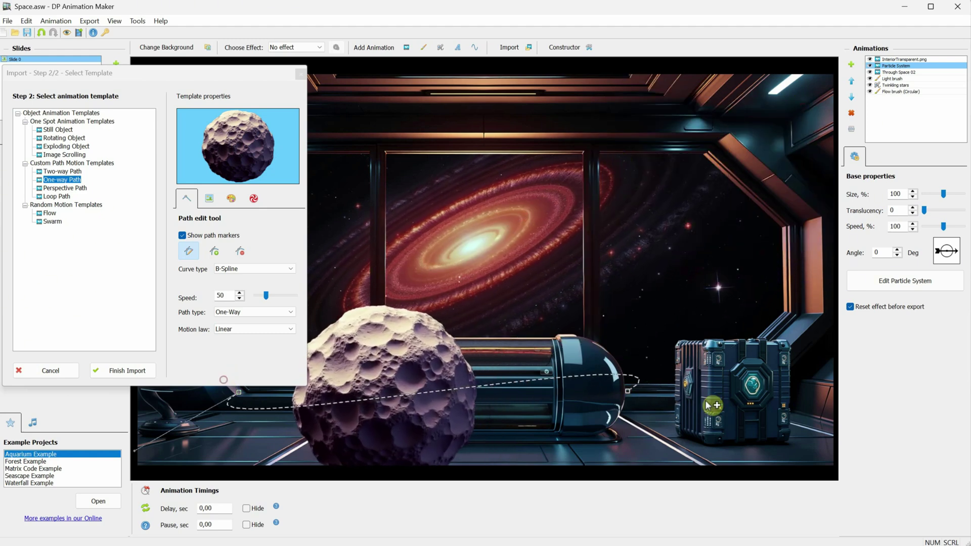
pyautogui.moveTo(627, 391)
pyautogui.mouseDown()
pyautogui.moveTo(748, 134)
pyautogui.moveTo(696, 156)
pyautogui.mouseUp()
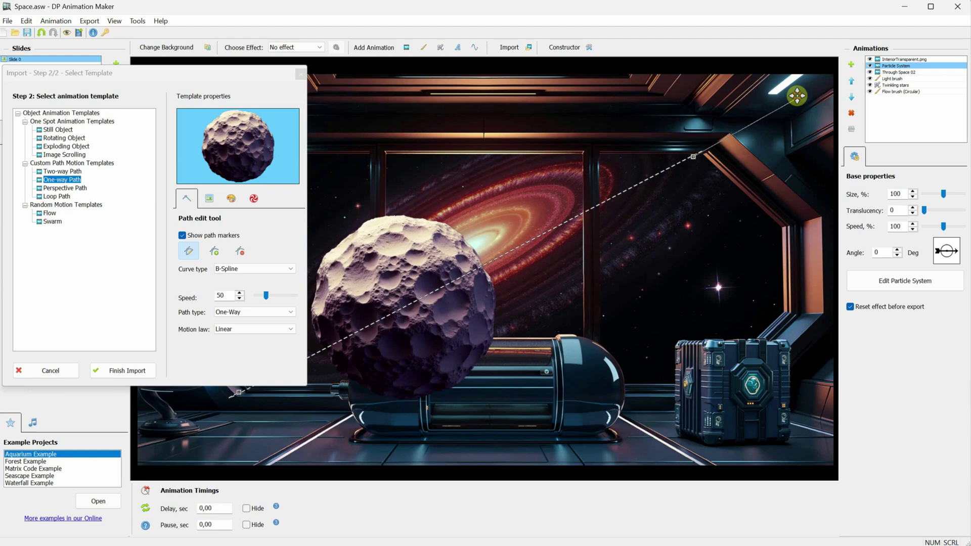
pyautogui.moveTo(797, 96)
pyautogui.mouseDown()
pyautogui.moveTo(815, 101)
pyautogui.moveTo(625, 212)
pyautogui.mouseUp()
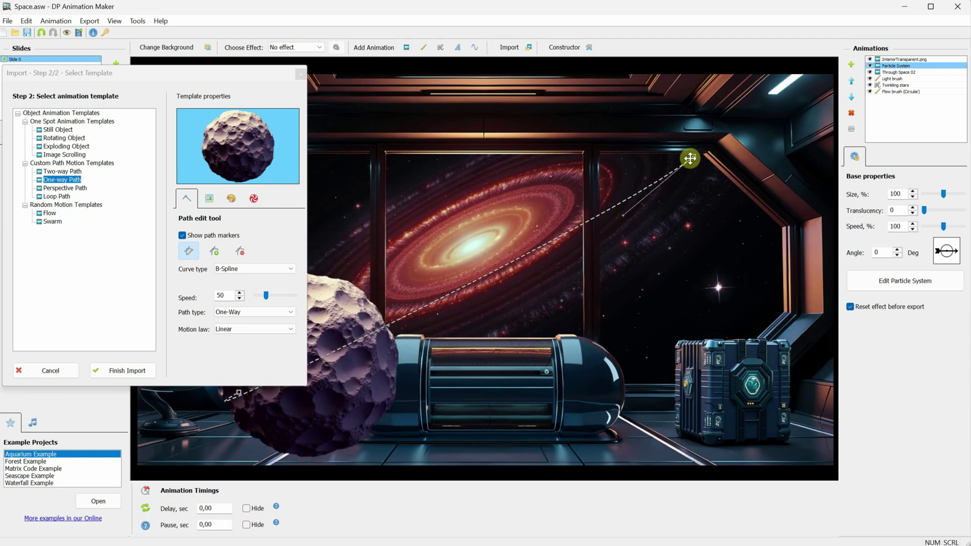
pyautogui.moveTo(691, 159); pyautogui.dragTo(820, 84)
pyautogui.click(210, 199)
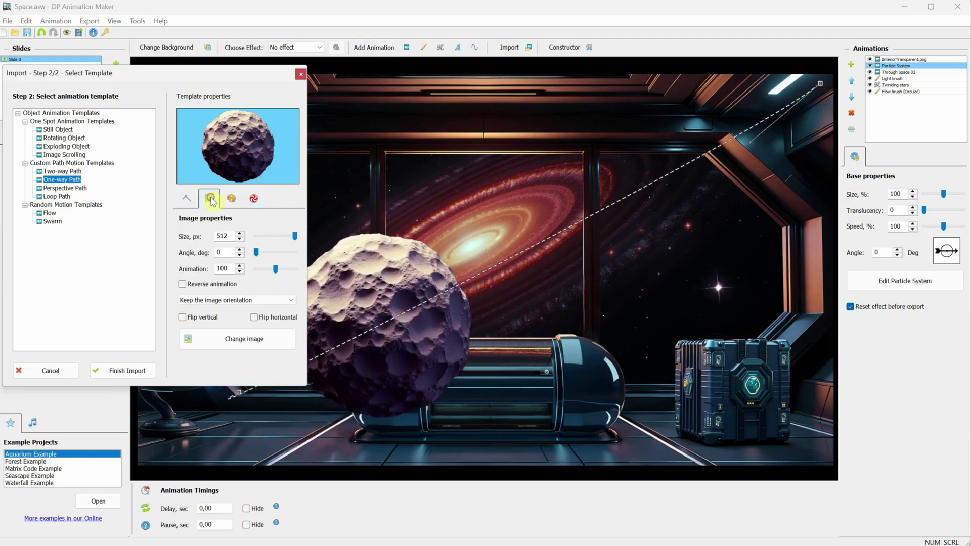
pyautogui.moveTo(297, 237); pyautogui.dragTo(279, 236)
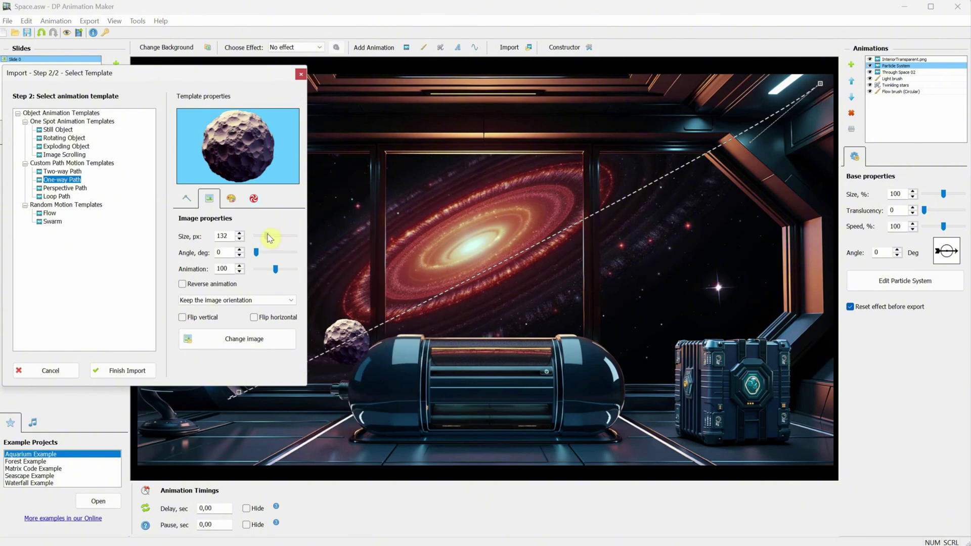
pyautogui.click(186, 198)
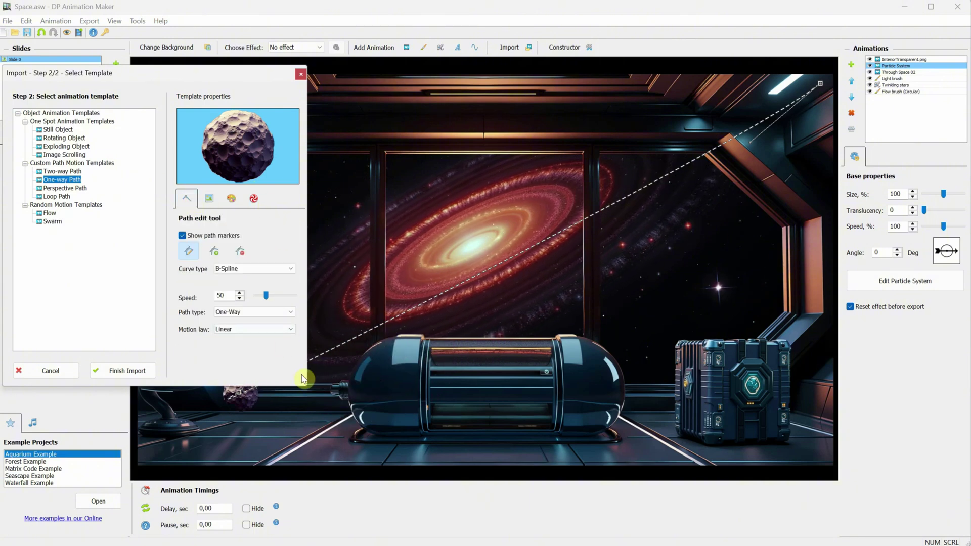
# Step: Rework the path's lower part: move the start, add a floor point, delete the extra loop, adjust the curve
pyautogui.moveTo(243, 388); pyautogui.dragTo(265, 399)
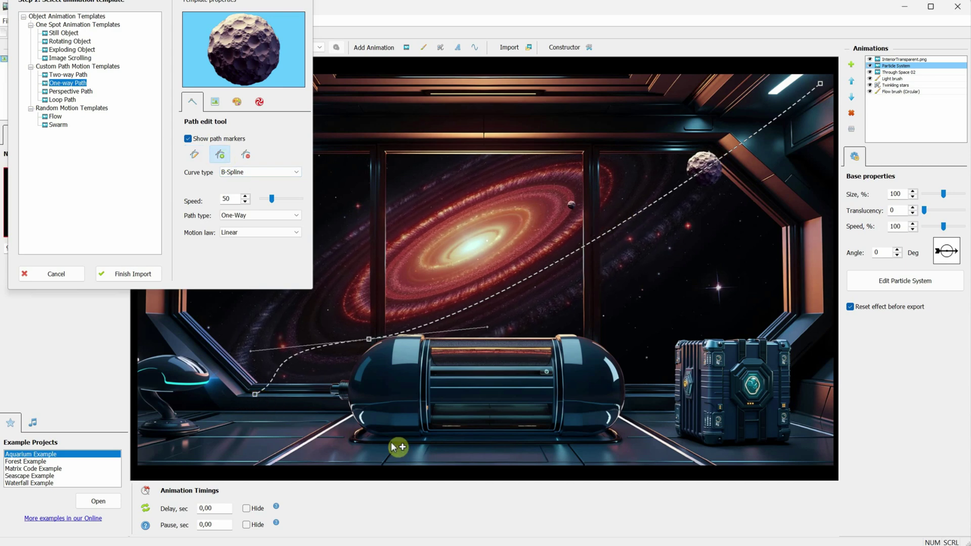
pyautogui.click(460, 423)
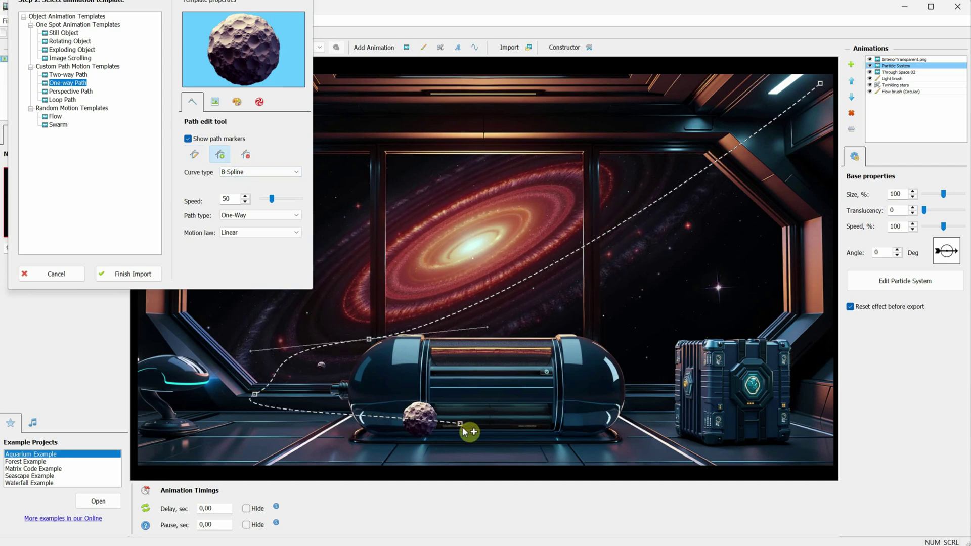
pyautogui.scroll(-1, 465, 428)
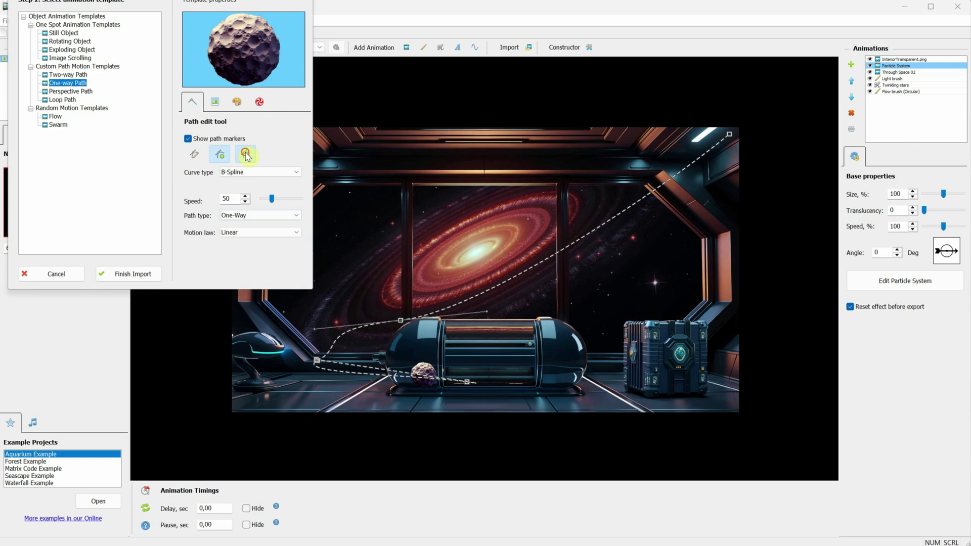
pyautogui.click(467, 382)
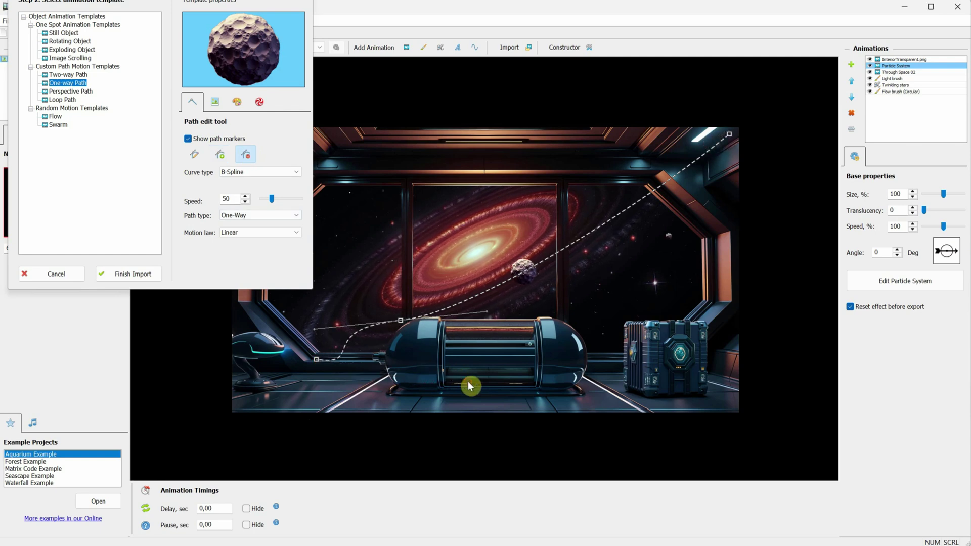
pyautogui.click(195, 156)
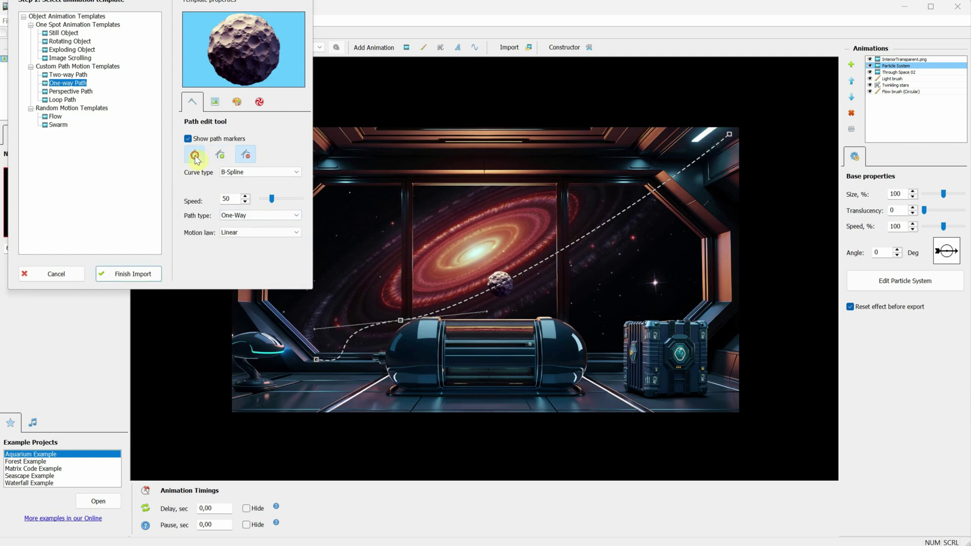
pyautogui.moveTo(319, 360); pyautogui.dragTo(178, 395)
pyautogui.moveTo(401, 325); pyautogui.dragTo(349, 319)
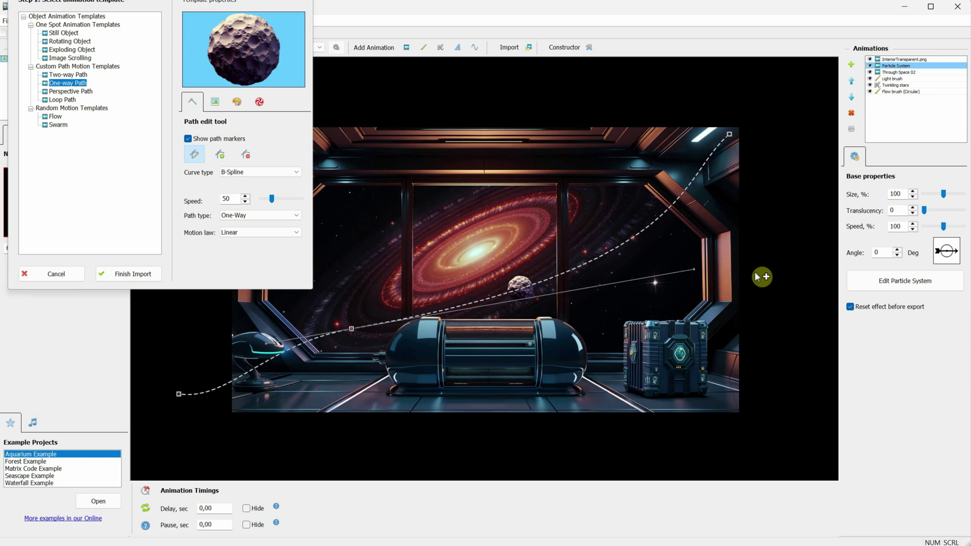
pyautogui.scroll(-1, 364, 314)
pyautogui.scroll(-1, 361, 315)
# Step: Loop the path with points above and right of the scene, end it below, and finish the import
pyautogui.click(338, 175)
pyautogui.click(514, 147)
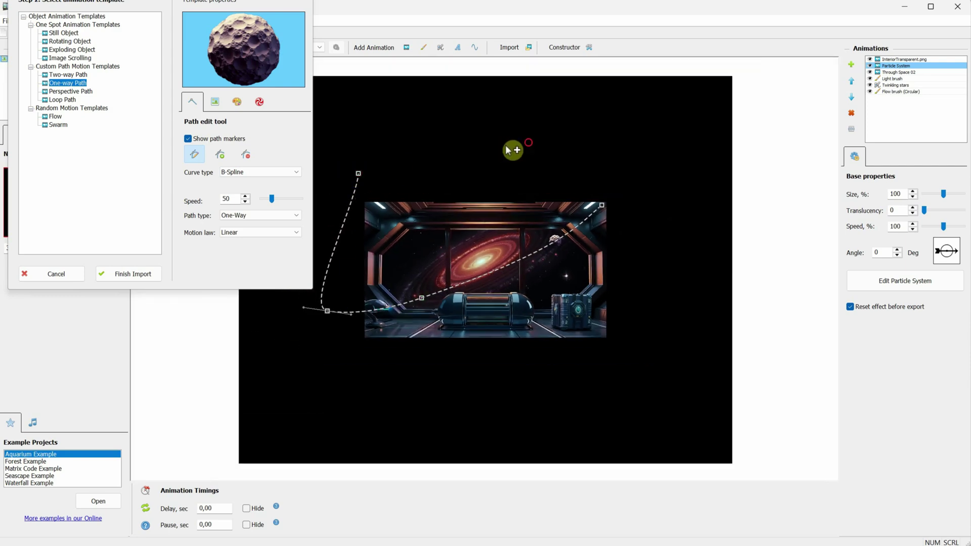
pyautogui.click(633, 202)
pyautogui.moveTo(343, 358); pyautogui.dragTo(334, 358)
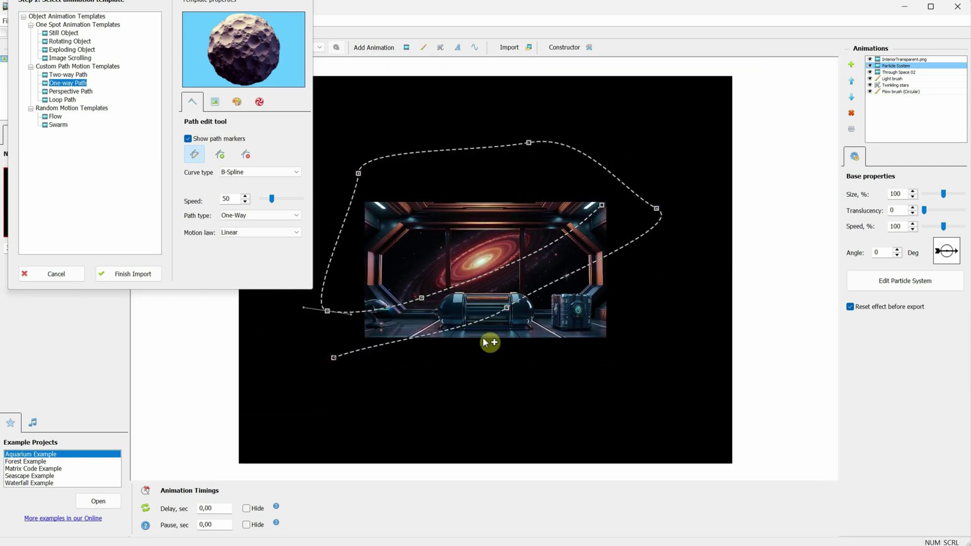
pyautogui.scroll(2, 504, 332)
pyautogui.scroll(-1, 516, 318)
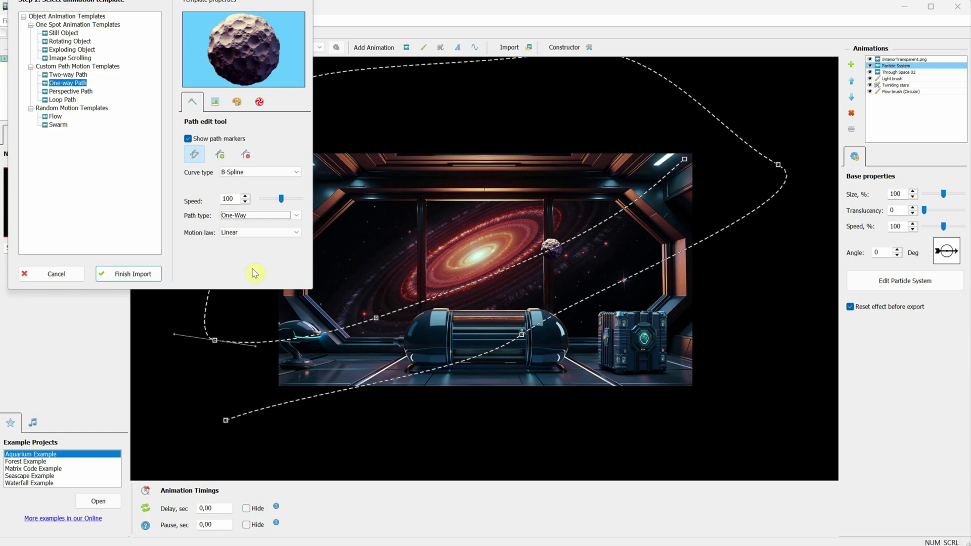
pyautogui.click(135, 276)
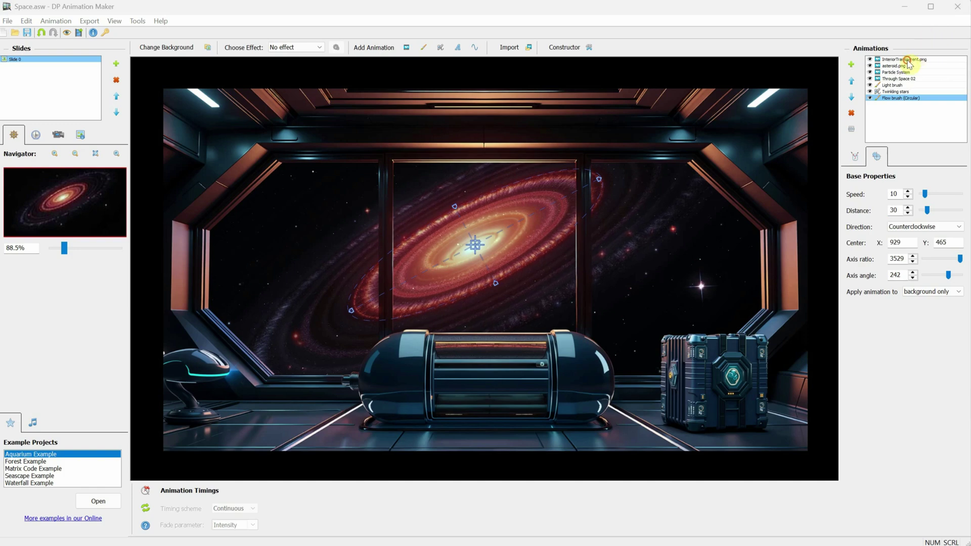
# Step: Select InteriorTransparent.png and zoom in on the scene's top-left ceiling corner
pyautogui.click(908, 61)
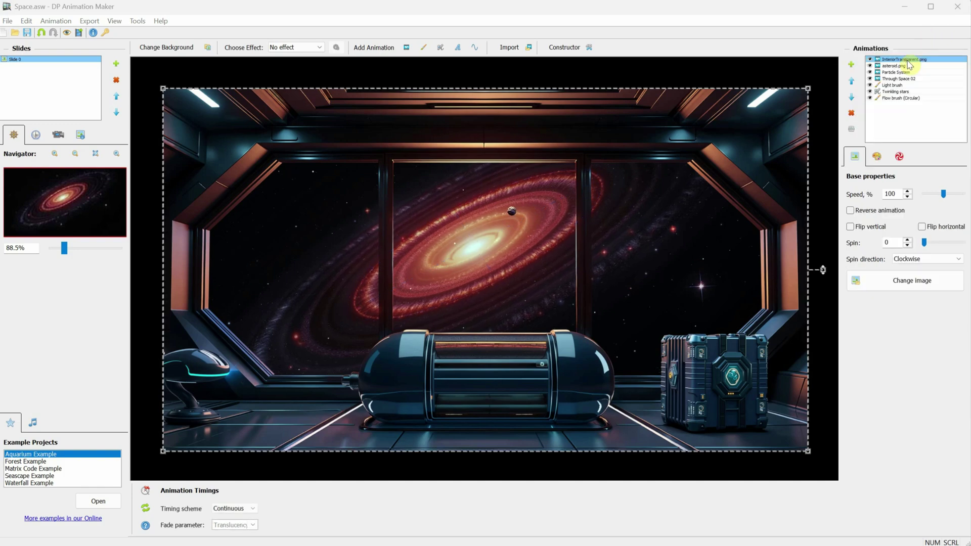
pyautogui.scroll(5, 184, 104)
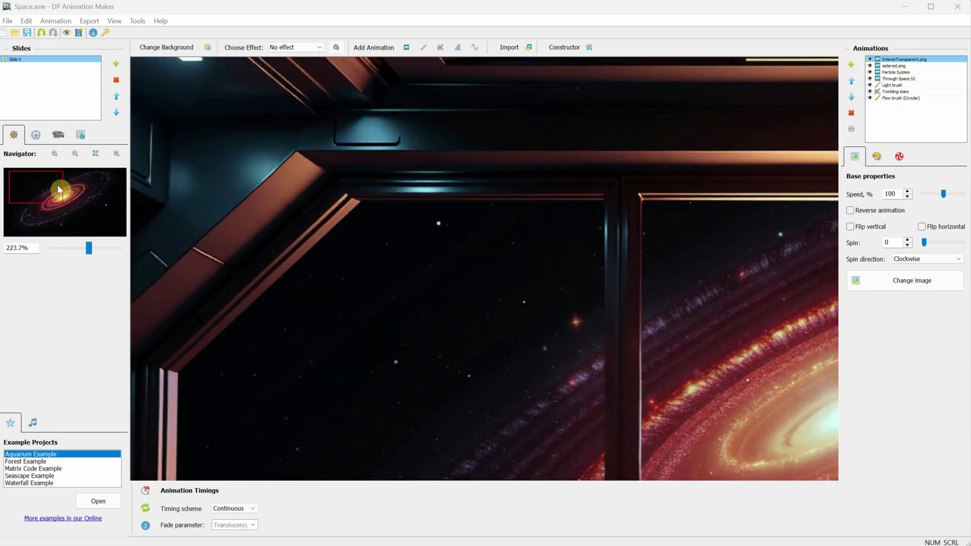
pyautogui.moveTo(61, 190); pyautogui.dragTo(36, 178)
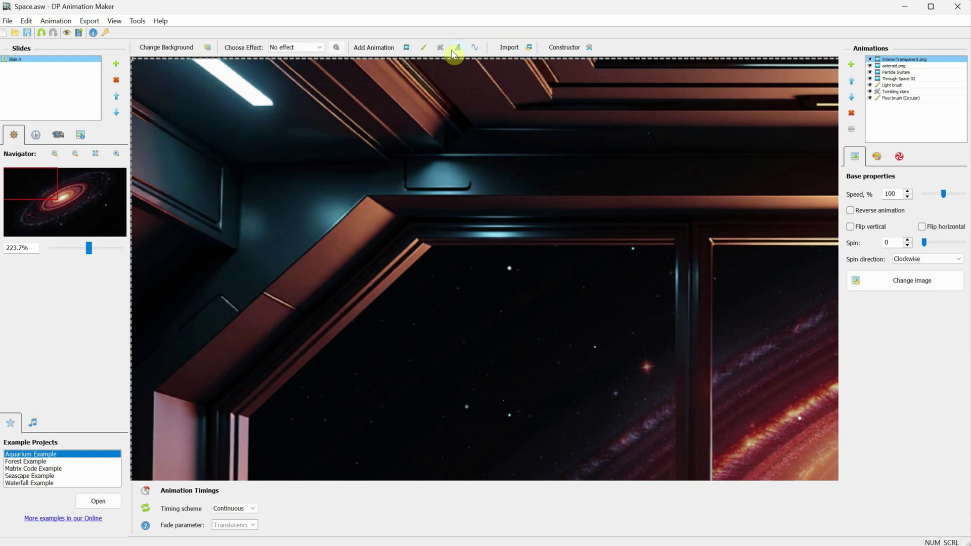
# Step: Add a Light brush animation and paint a glow along the ceiling
pyautogui.click(427, 48)
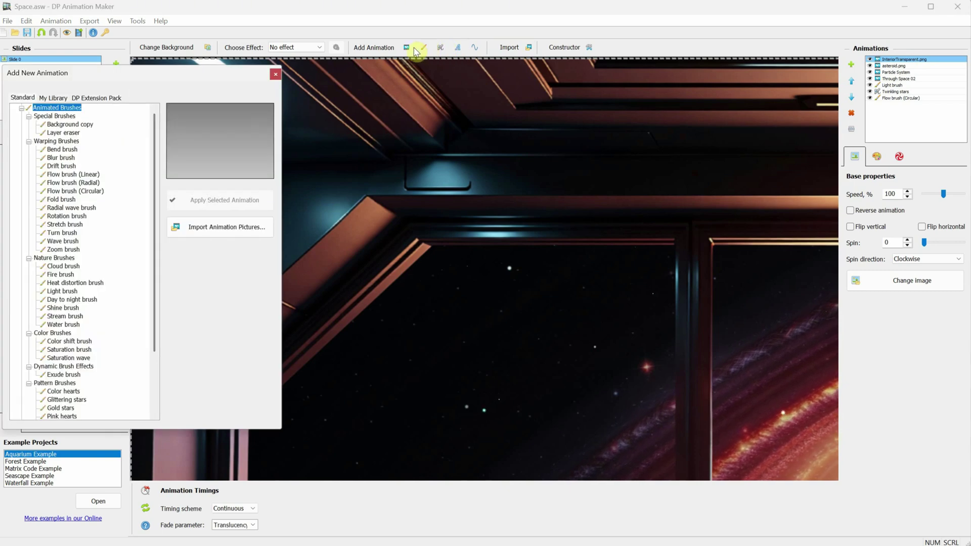
pyautogui.click(62, 291)
pyautogui.click(193, 200)
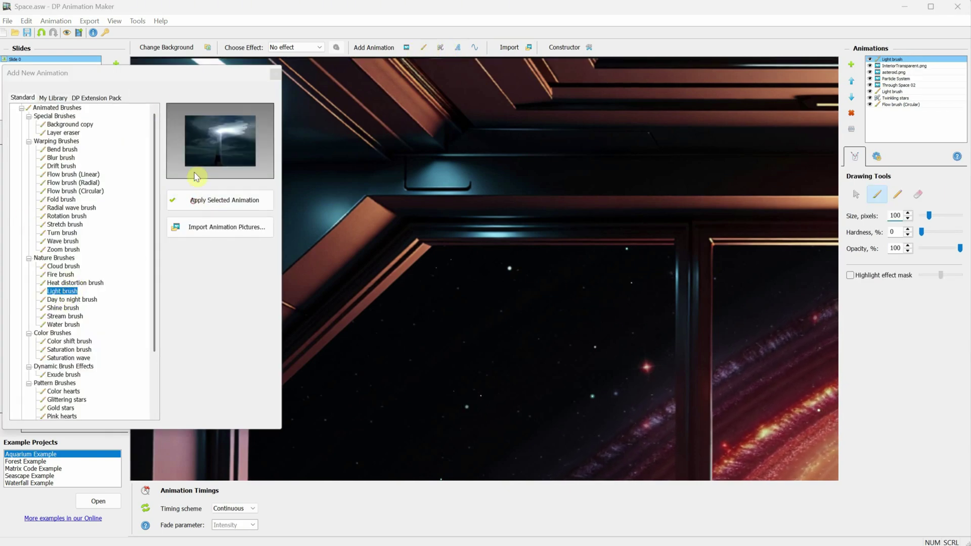
pyautogui.click(274, 76)
pyautogui.moveTo(232, 105)
pyautogui.mouseDown()
pyautogui.moveTo(201, 65)
pyautogui.moveTo(268, 114)
pyautogui.moveTo(207, 63)
pyautogui.mouseUp()
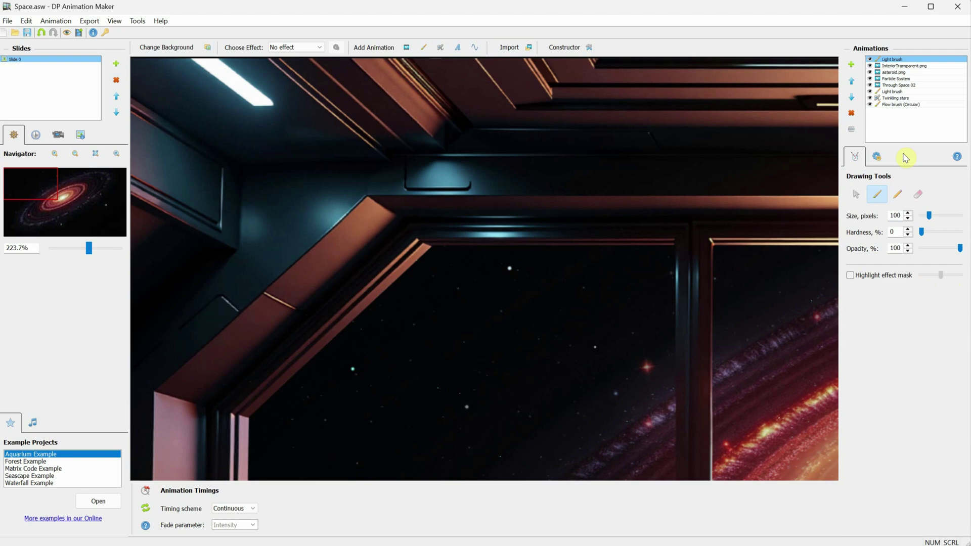
# Step: Set the Light brush's blinking type to Random
pyautogui.click(877, 157)
pyautogui.click(913, 189)
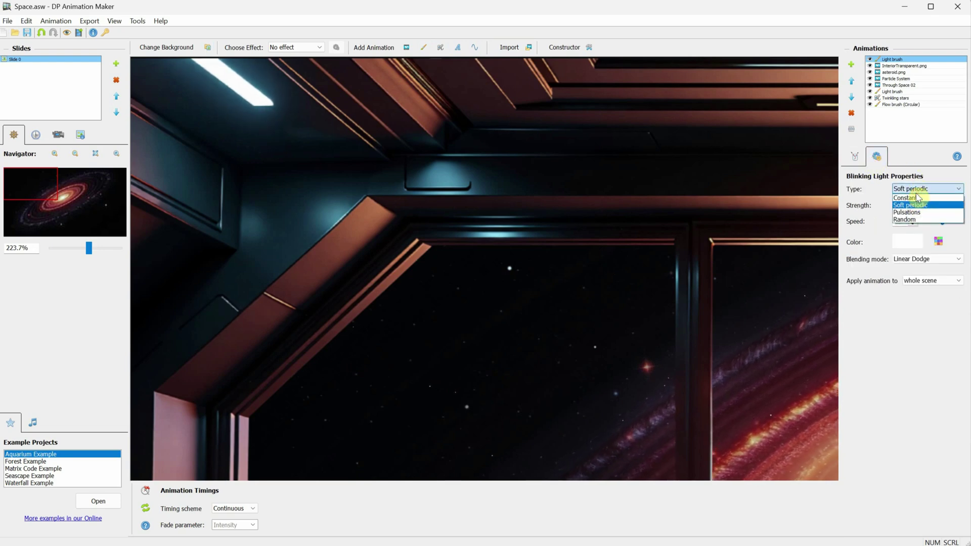
pyautogui.click(922, 212)
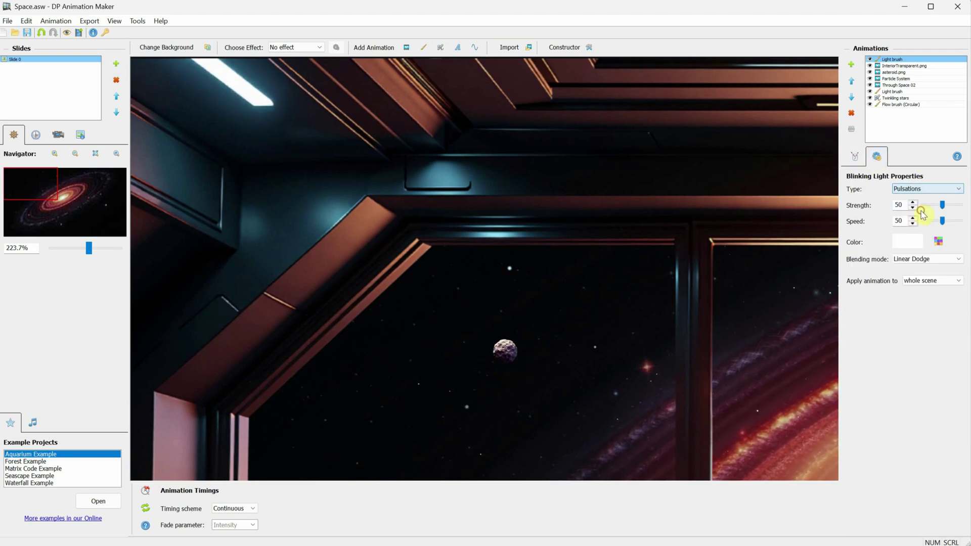
pyautogui.click(936, 189)
pyautogui.click(918, 218)
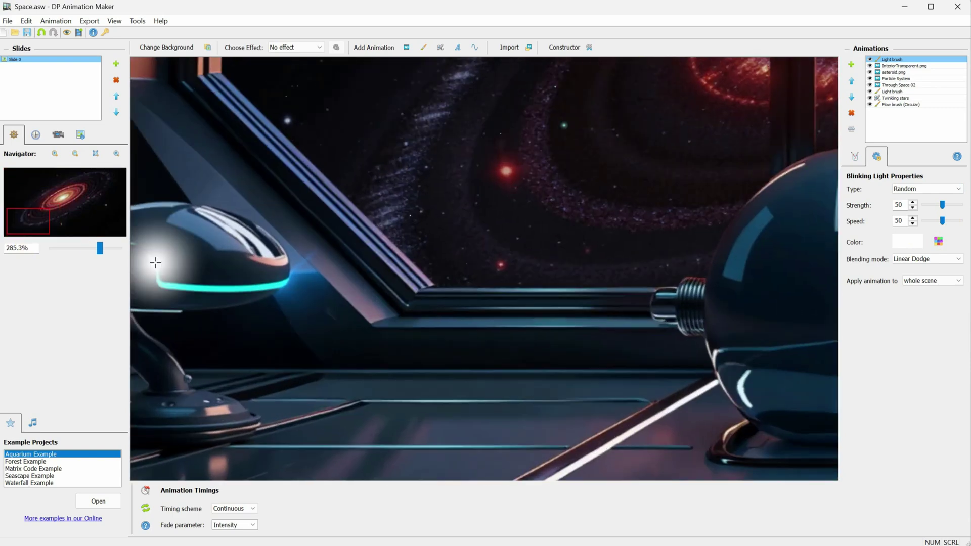
# Step: Add a Sliding line animation and trace it along the lamp's cyan light strip
pyautogui.click(474, 47)
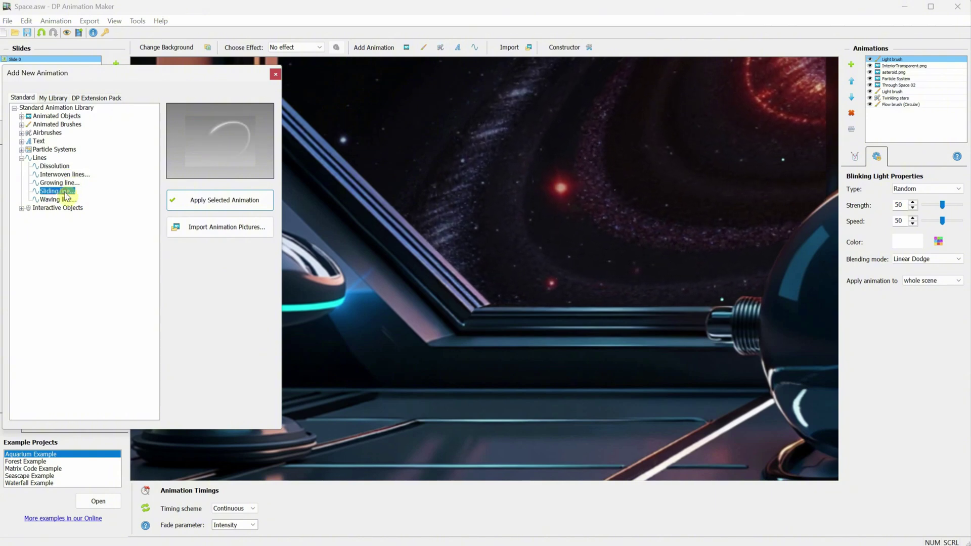
pyautogui.click(225, 201)
pyautogui.scroll(3, 318, 332)
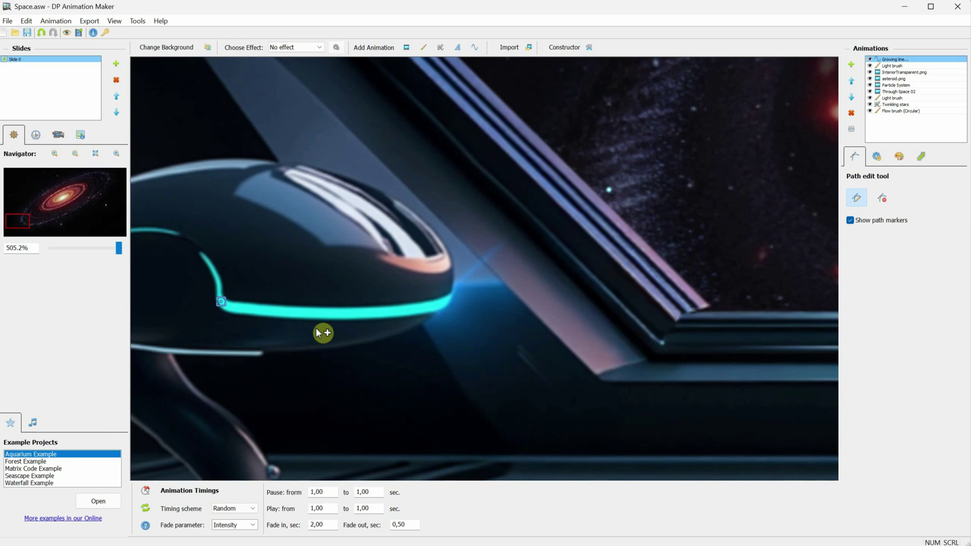
pyautogui.moveTo(444, 301); pyautogui.dragTo(330, 324)
# Step: Pick a new glow colour for the line and review its opacity and width gradients
pyautogui.click(882, 159)
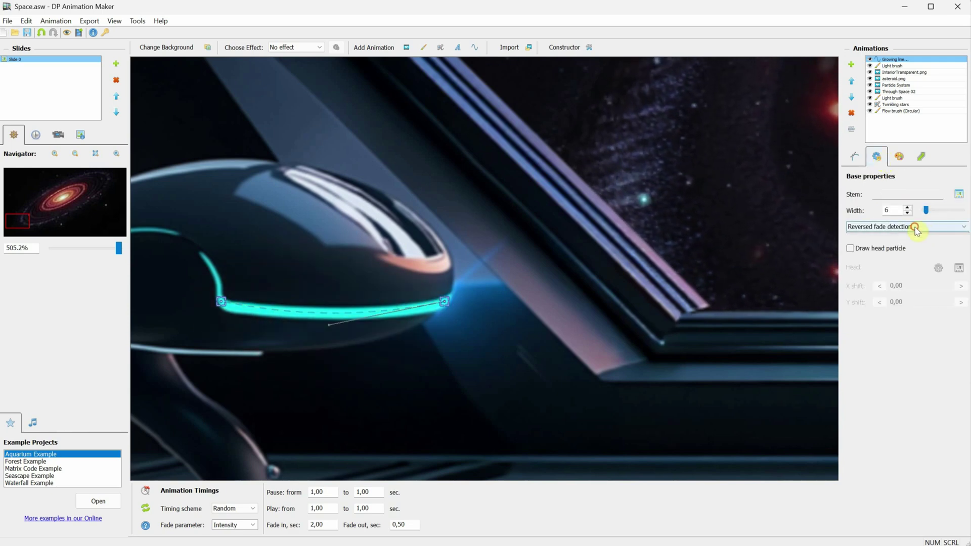
pyautogui.click(899, 158)
pyautogui.click(938, 274)
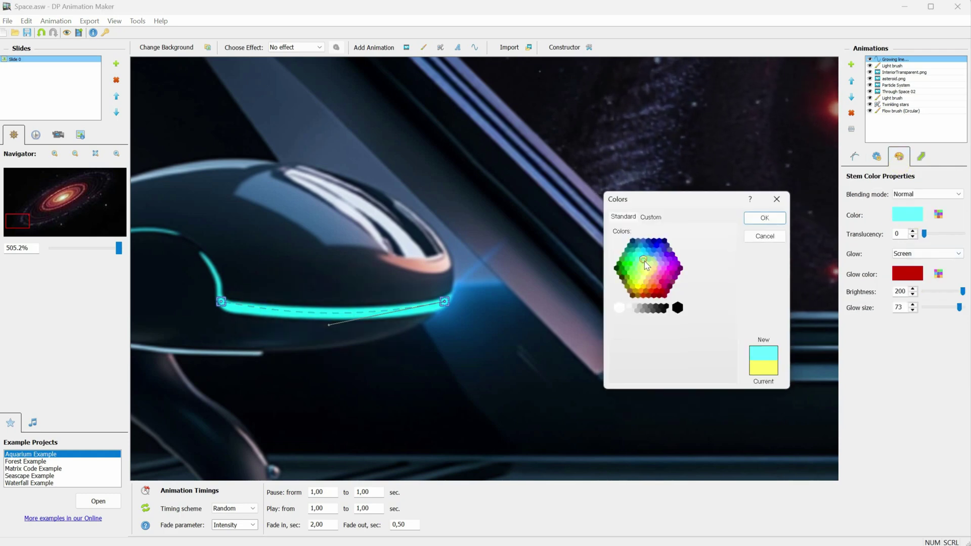
pyautogui.click(643, 268)
pyautogui.click(765, 217)
pyautogui.click(877, 157)
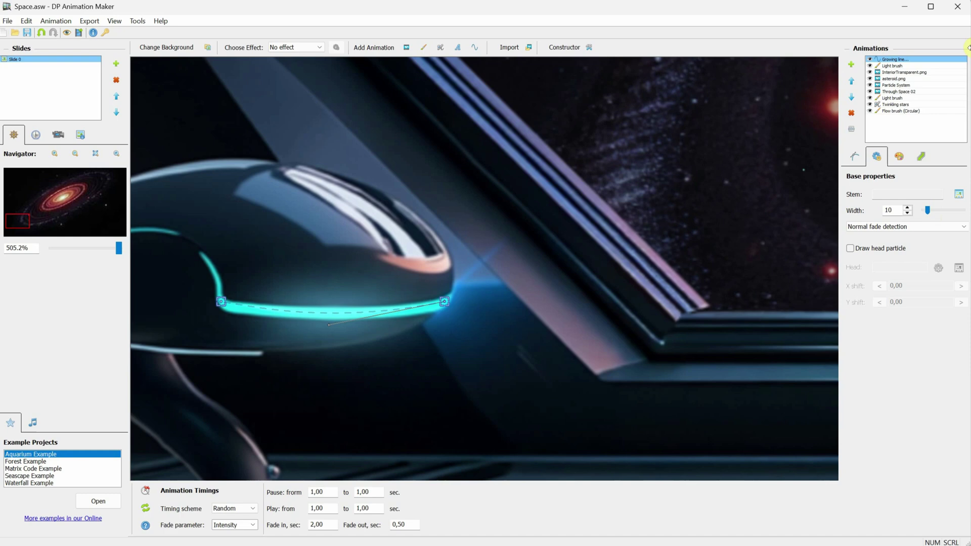
pyautogui.click(899, 157)
pyautogui.click(921, 157)
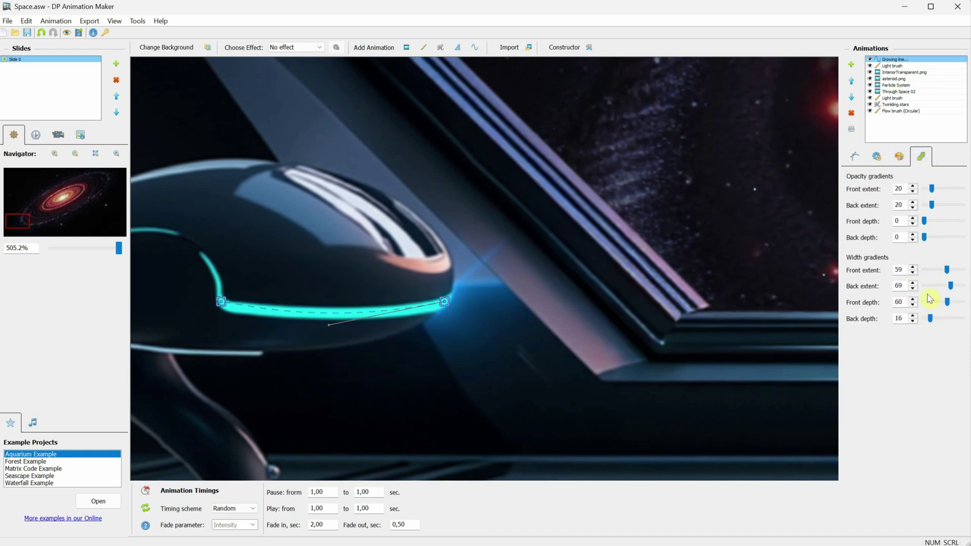
pyautogui.click(877, 156)
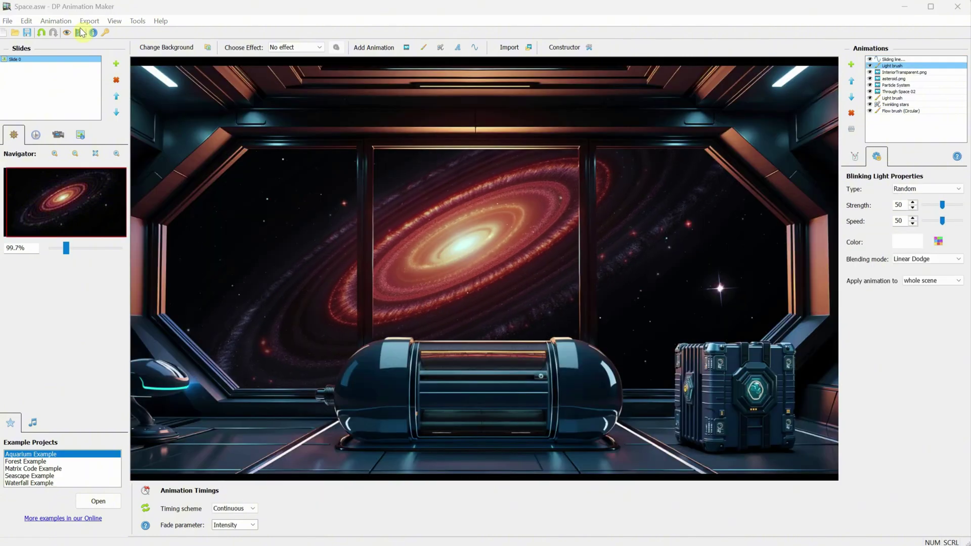
# Step: Export the animation to MP4 as Space.mp4 with a custom 1920×1080 resolution and 60-second duration
pyautogui.click(90, 21)
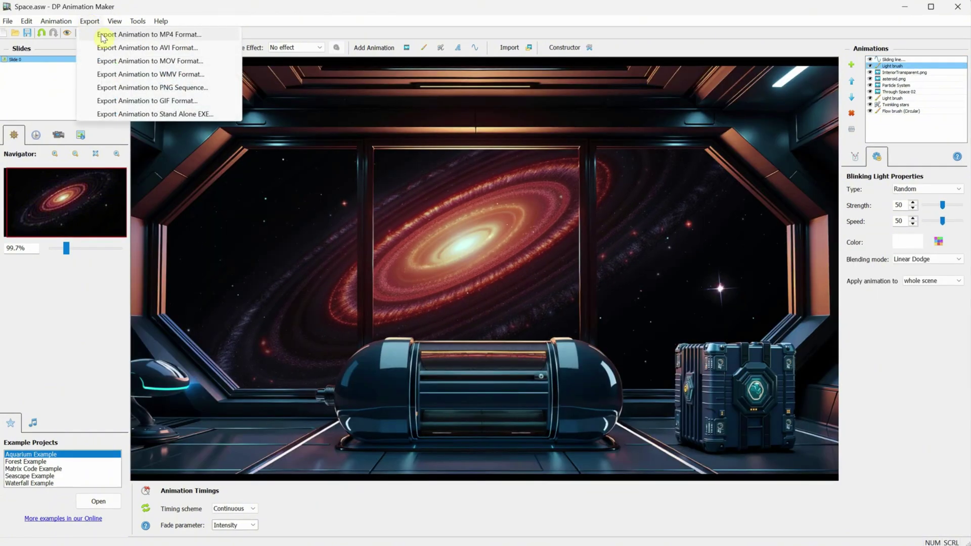
pyautogui.click(104, 34)
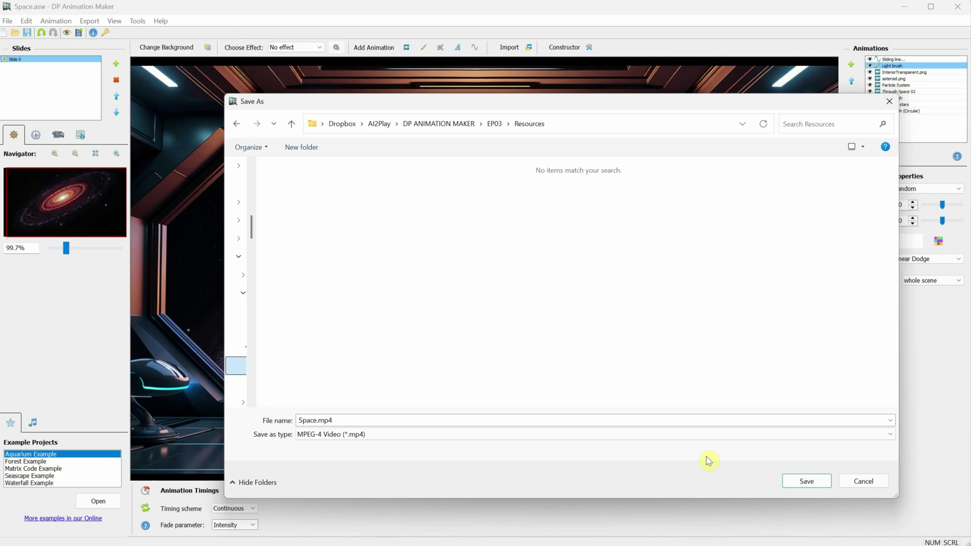
pyautogui.click(819, 481)
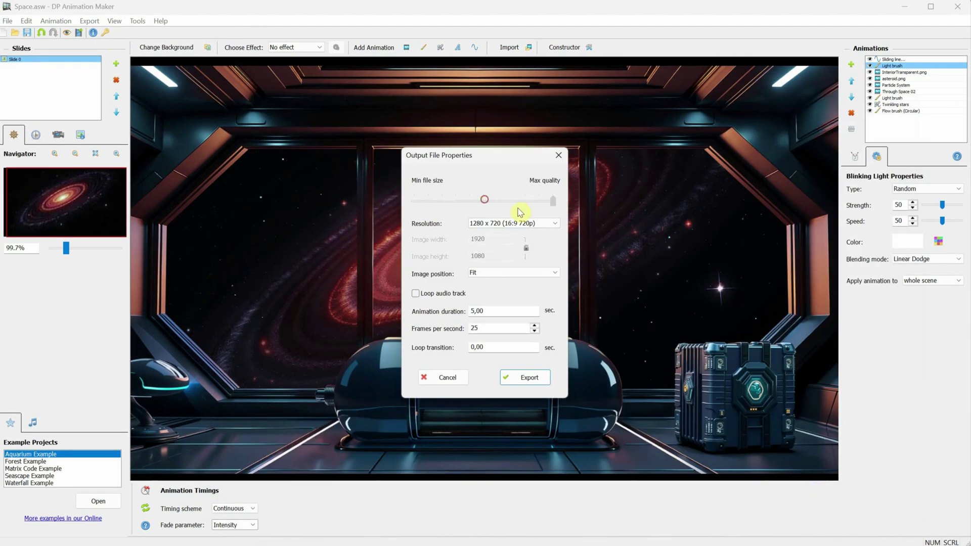
pyautogui.click(559, 224)
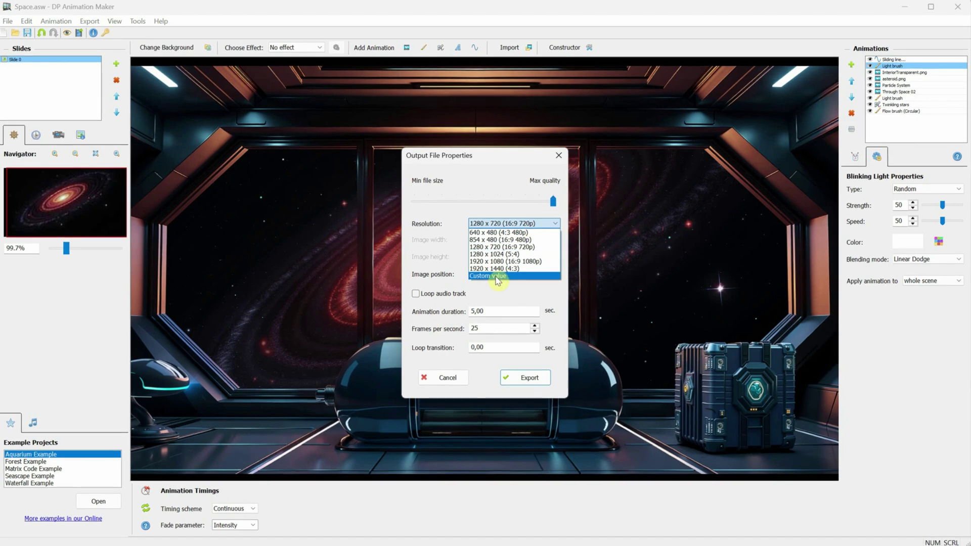
pyautogui.click(497, 277)
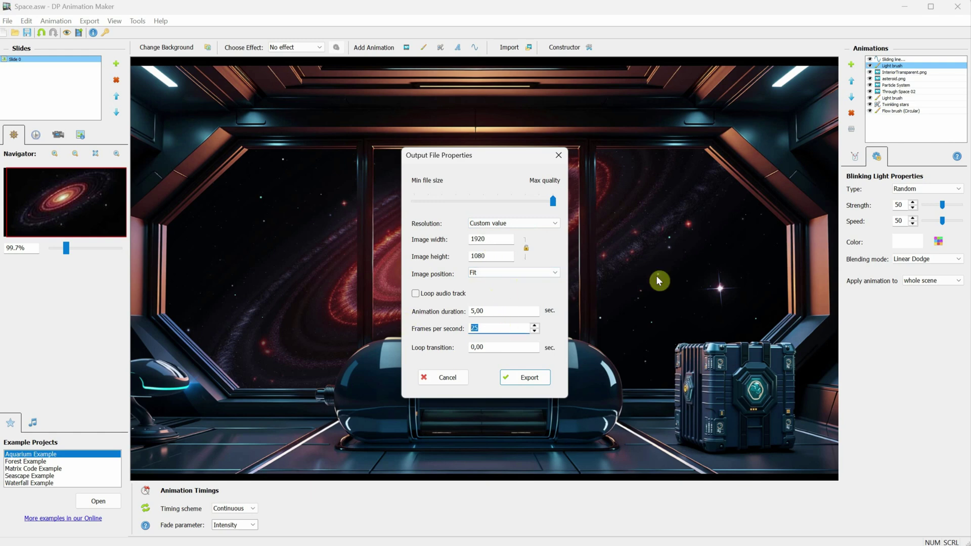
pyautogui.click(500, 312)
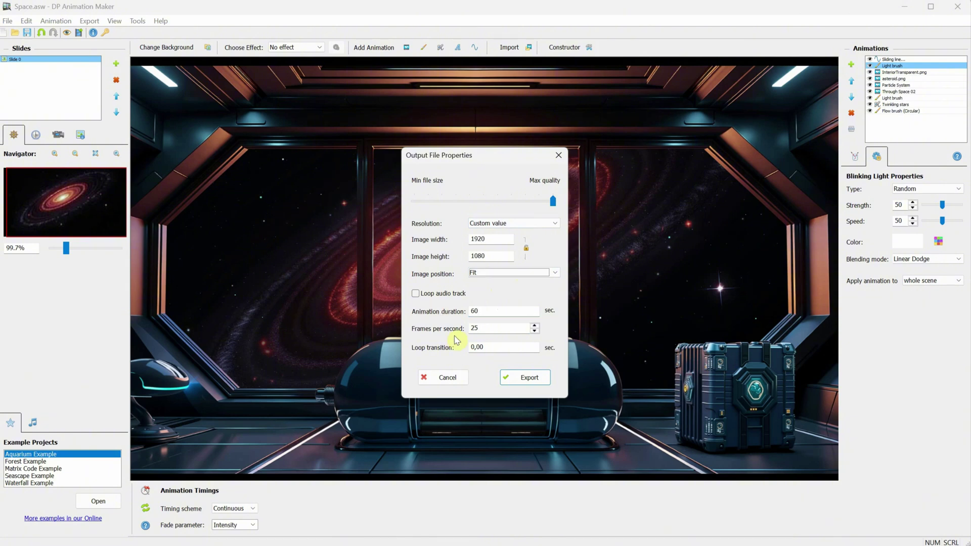
pyautogui.click(529, 379)
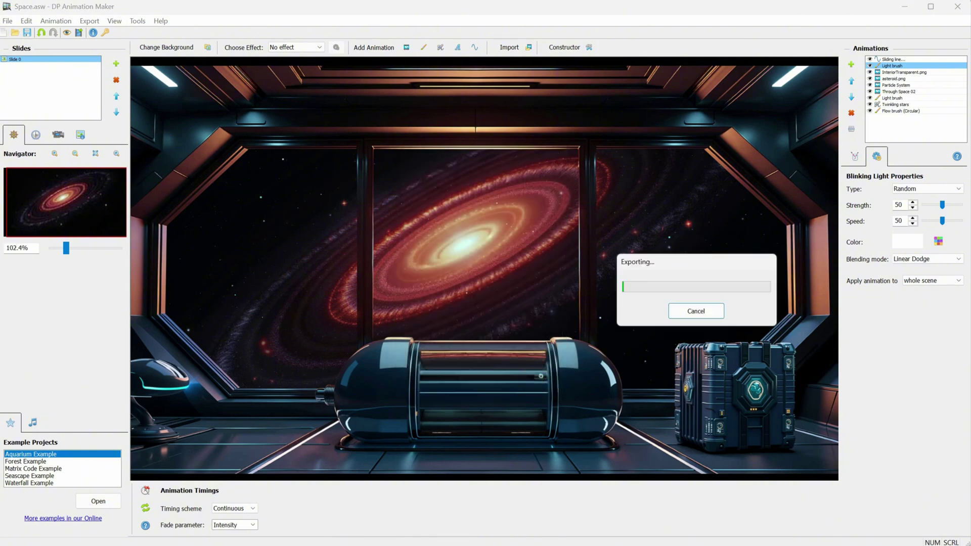